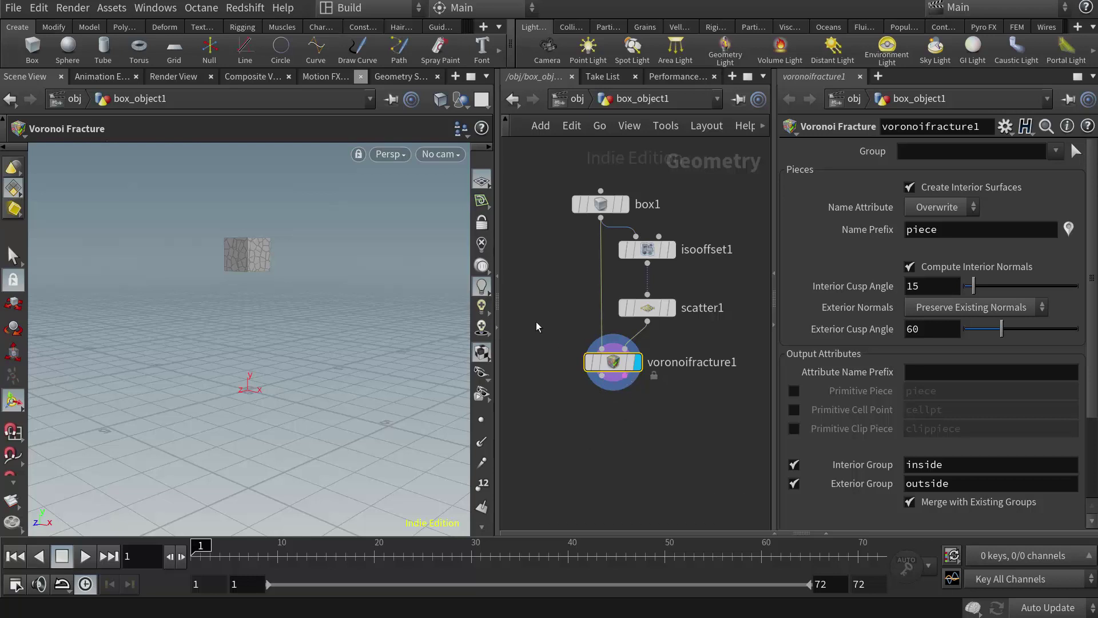
- Add a Null node below voronoifracture1 and connect it to the fracture node's first output
key("Tab")
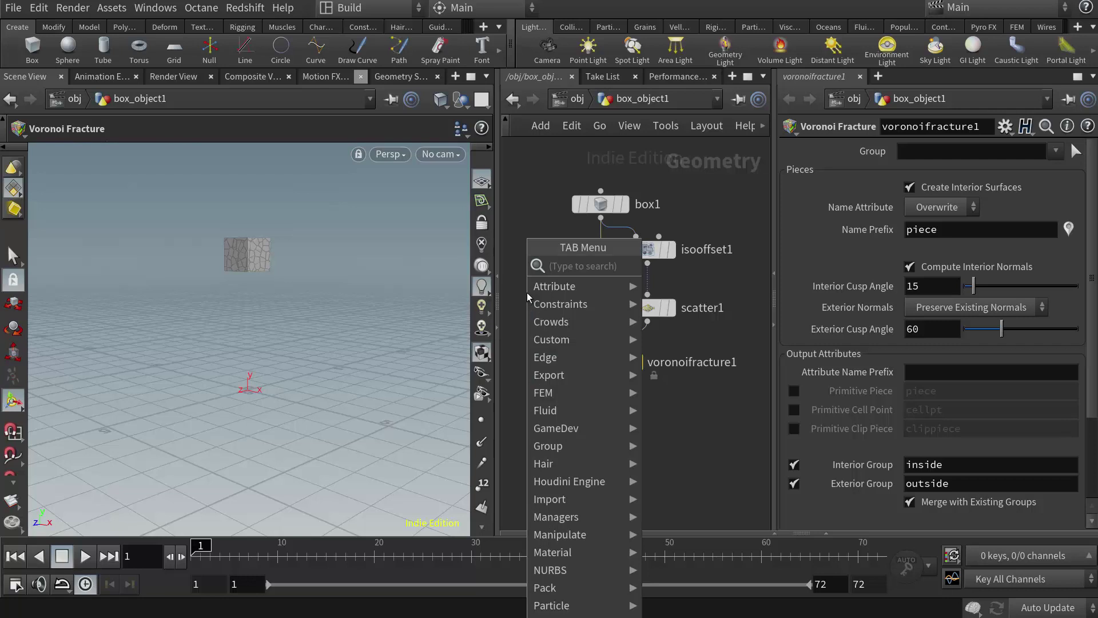
type("null")
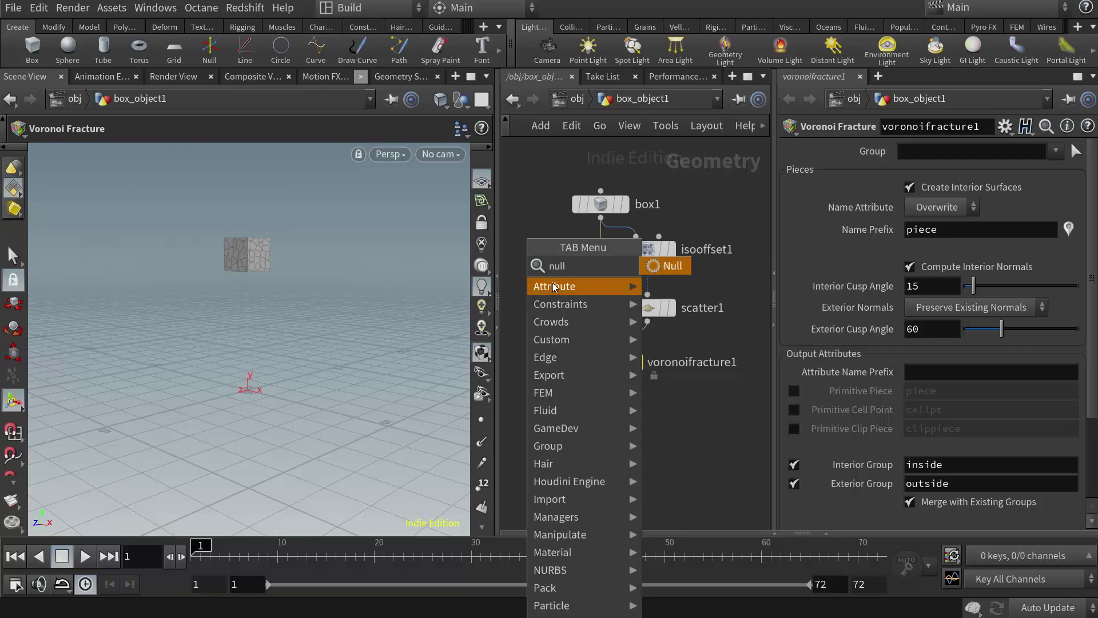
key("Return")
left_click(609, 440)
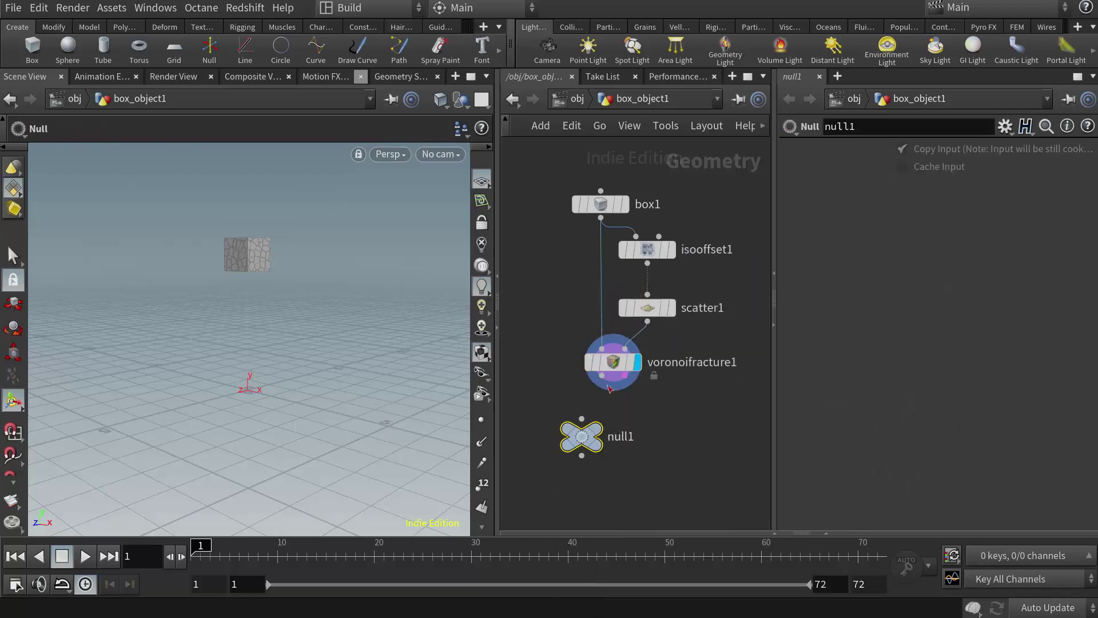
left_click(604, 378)
left_click(581, 420)
- Rename the new null node to OUT_geo_frac
double_click(624, 437)
double_click(624, 437)
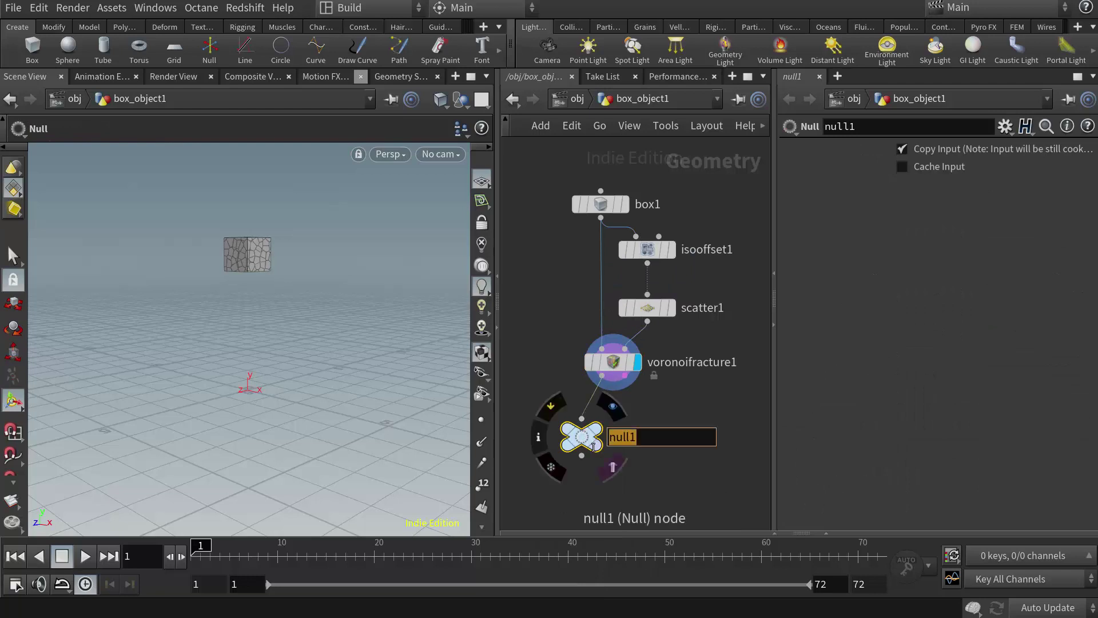
type("OUT_")
type("gro")
key("BackSpace")
key("BackSpace")
type("eo_frac")
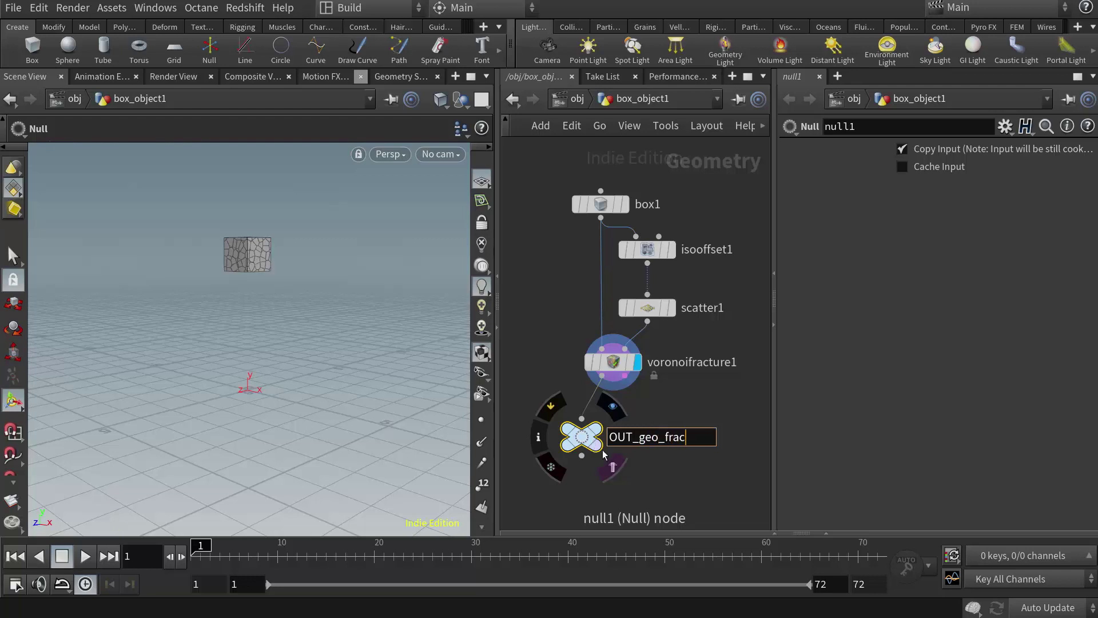
key("Return")
- Duplicate the OUT_geo_frac null beside the original and rename the copy to OUT_cons
left_click_drag(581, 438, 692, 436)
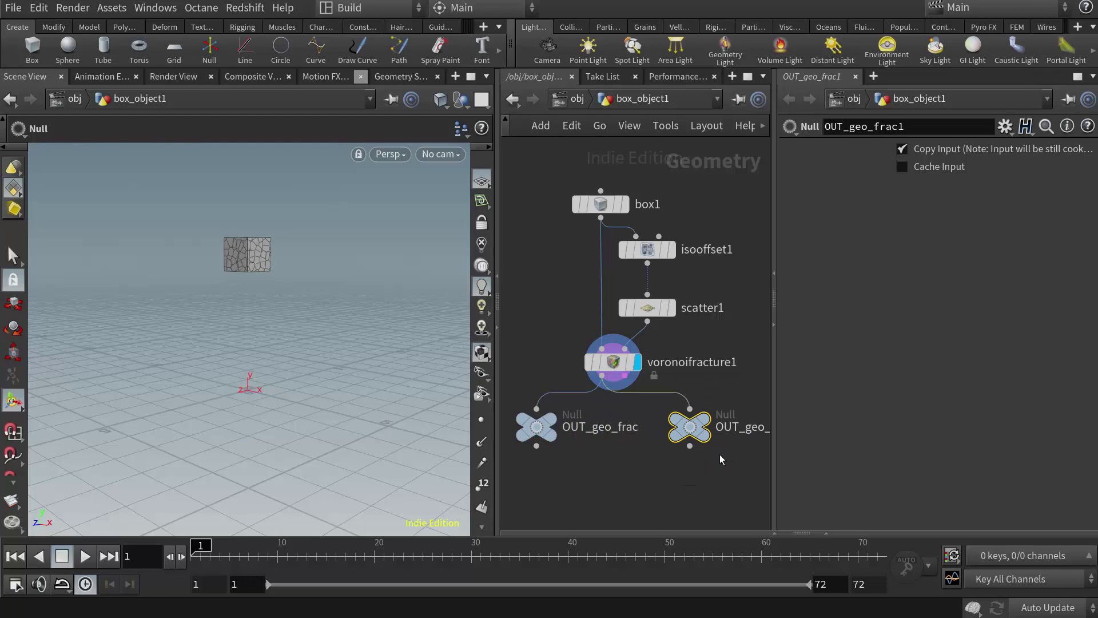
double_click(738, 427)
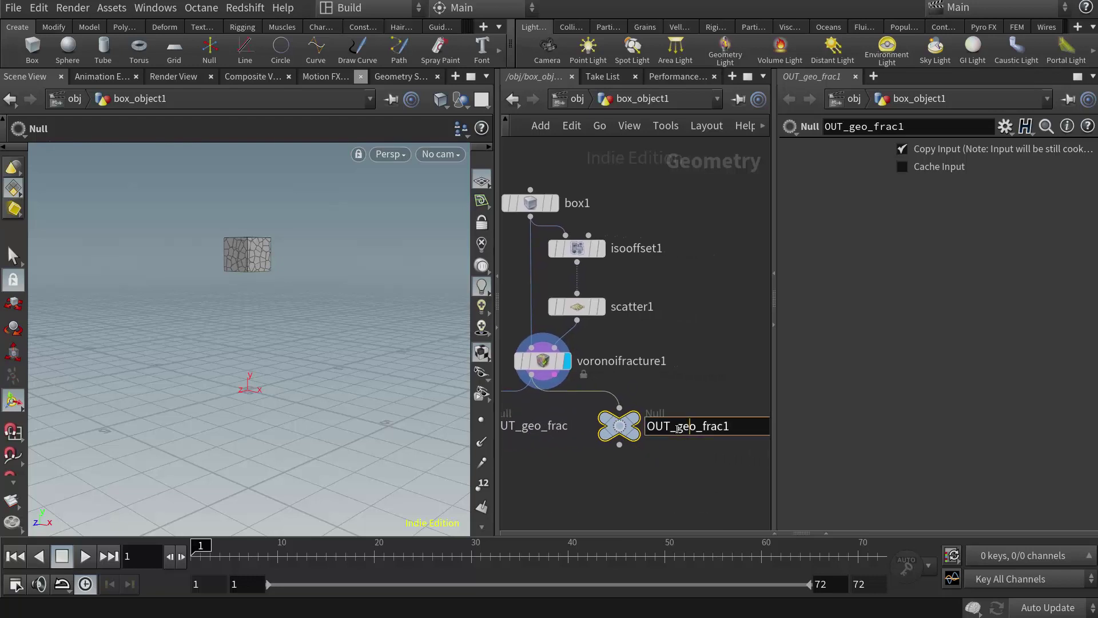
left_click_drag(677, 429, 760, 438)
type("cons")
key("Return")
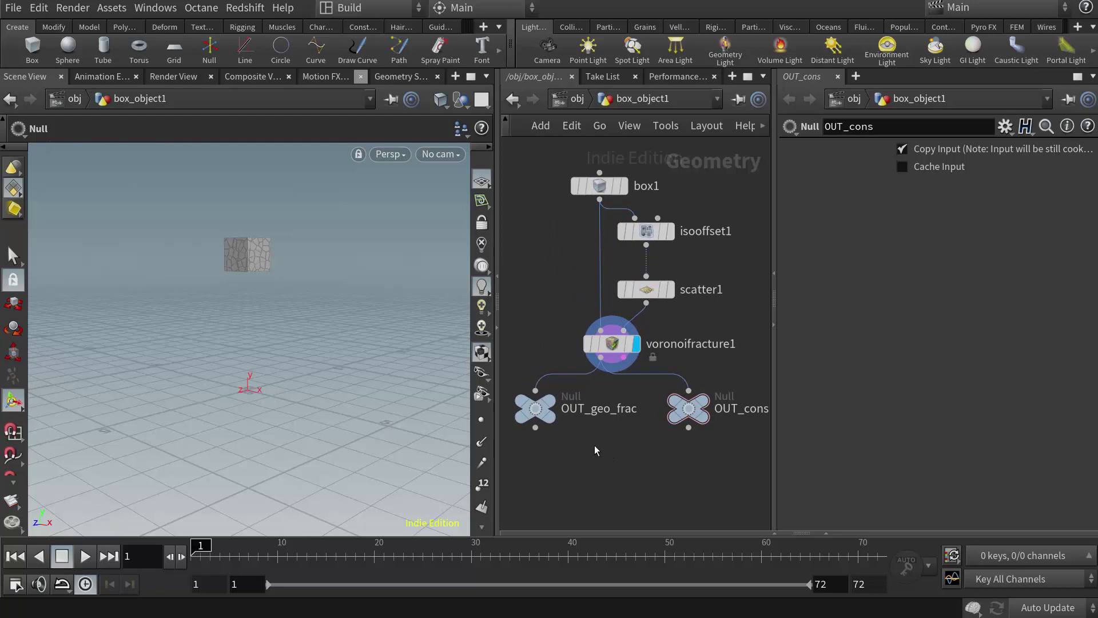
- Make OUT_geo_frac the displayed node of the box_object1 network
mouse_move(553, 408)
left_click(565, 379)
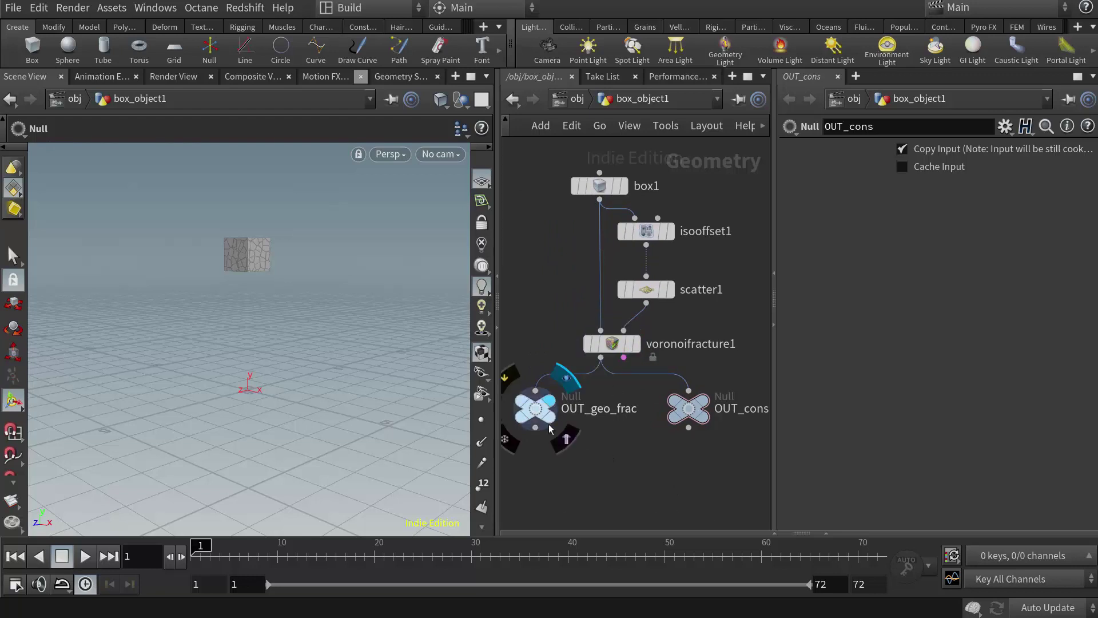
left_click_drag(534, 409, 536, 412)
mouse_move(540, 410)
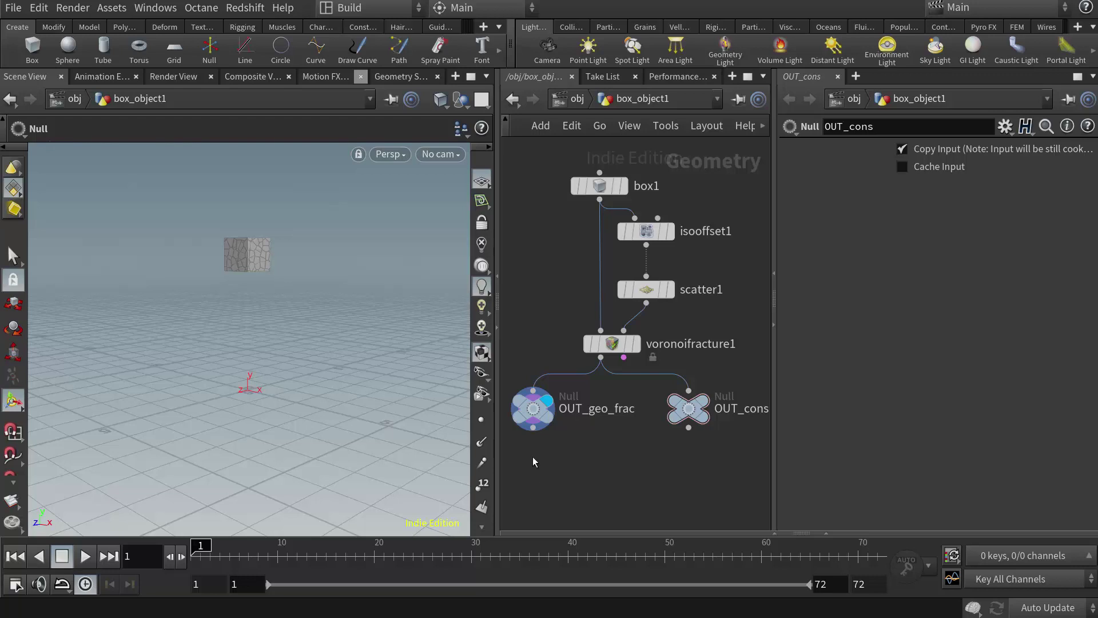
- At object level, turn box_object1 into an RBD object and place AutoDopNetwork directly below it
left_click(574, 100)
left_click_drag(636, 337, 591, 212)
left_click(714, 28)
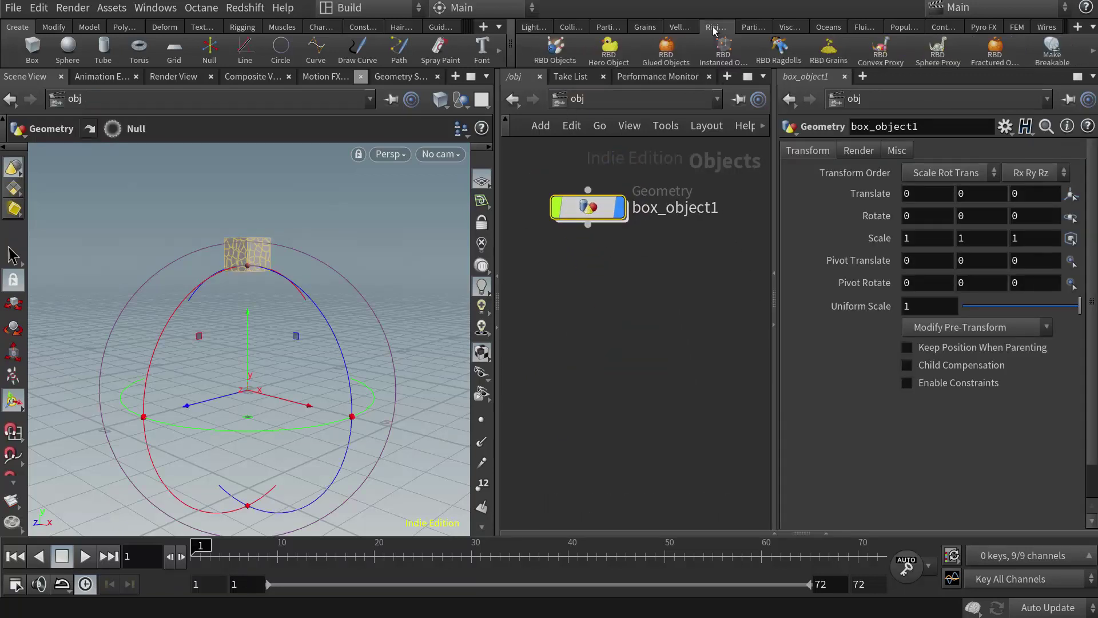
left_click_drag(511, 46, 276, 45)
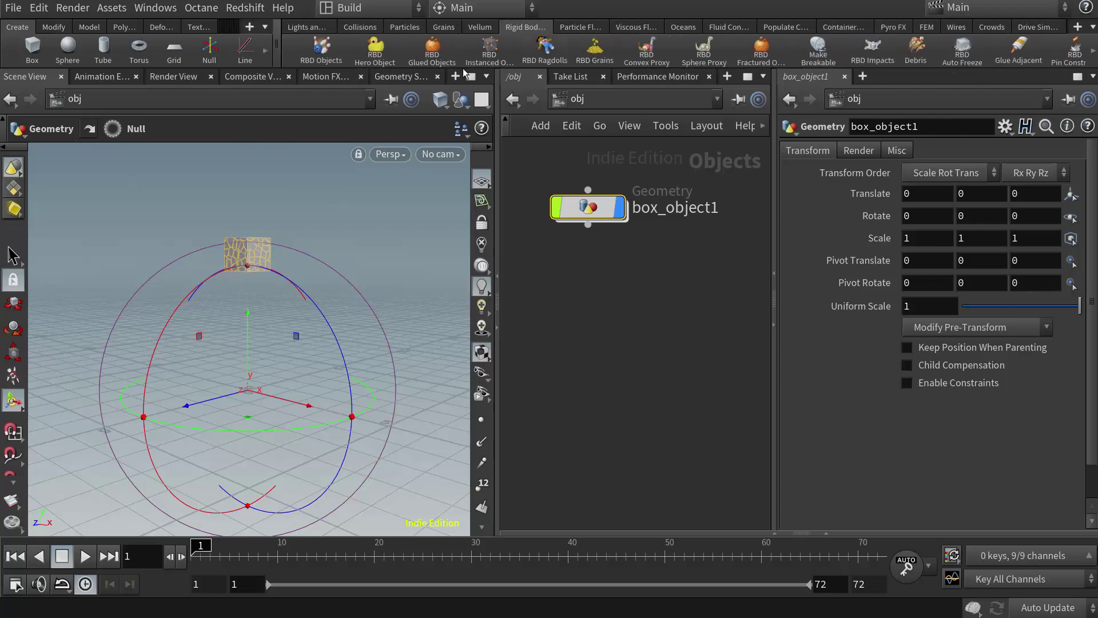
left_click(321, 51)
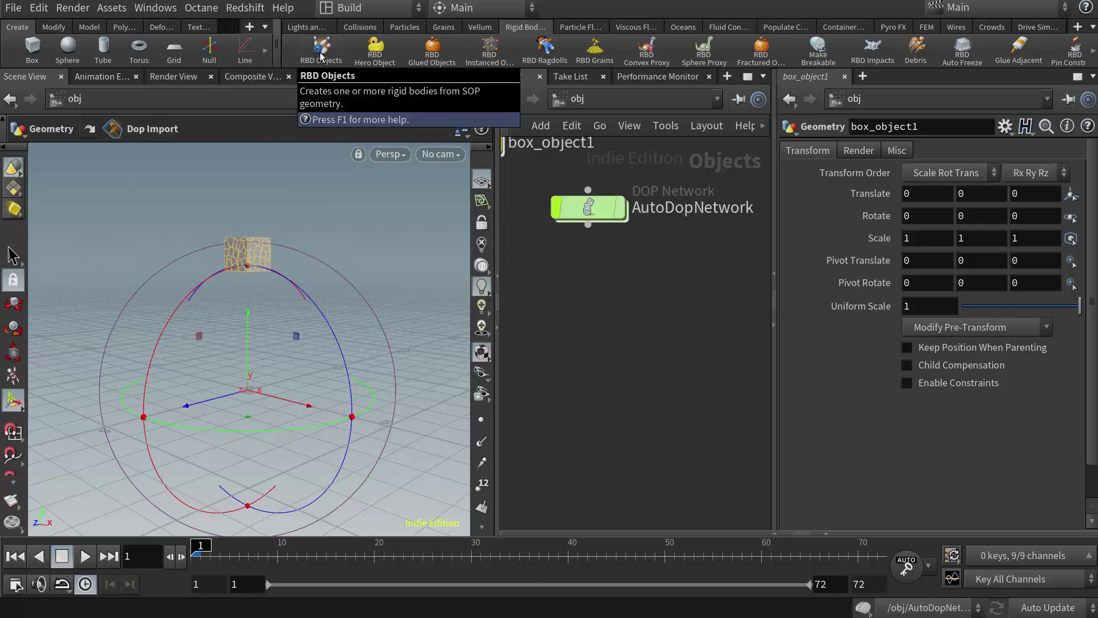
middle_click_drag(610, 275, 668, 368)
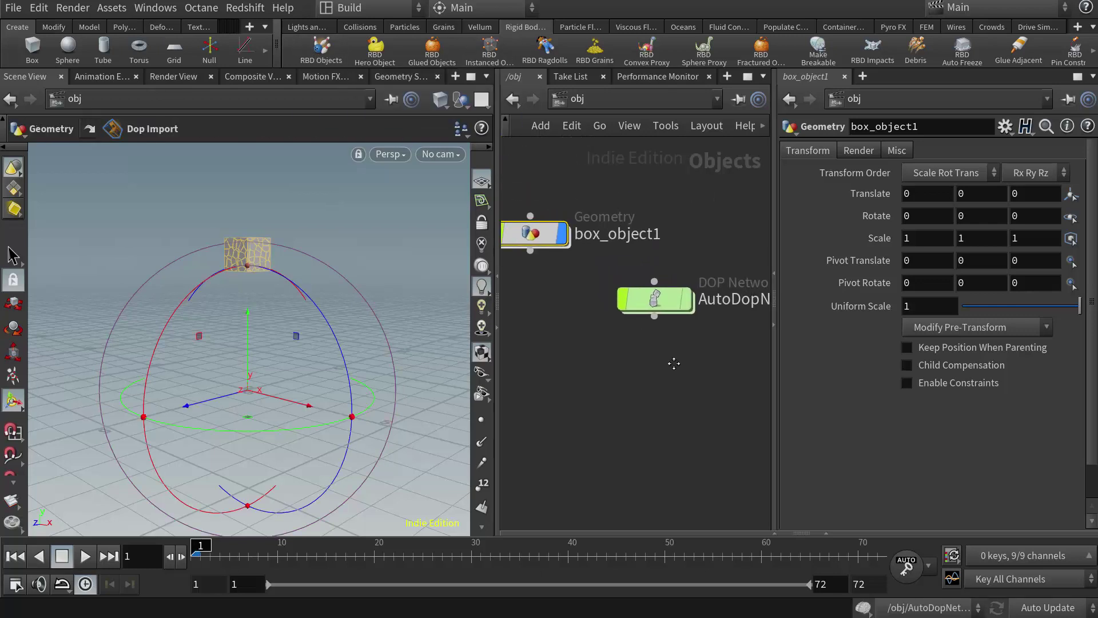
left_click_drag(621, 309, 519, 300)
middle_click_drag(588, 363, 653, 359)
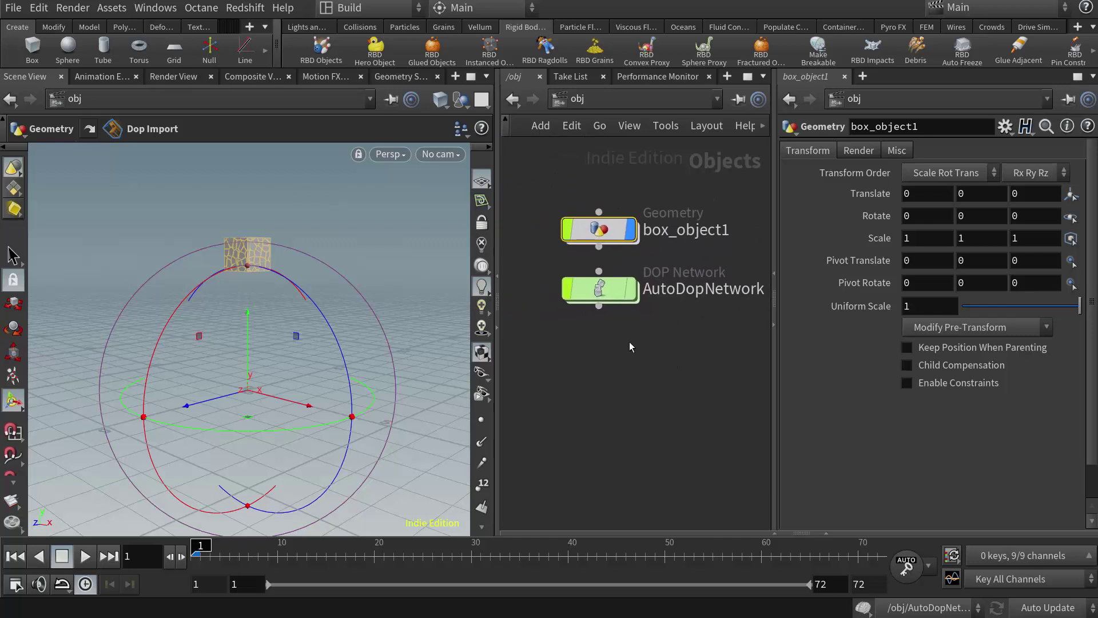
- Add a ground plane collision object to the simulation and lay out the object nodes neatly
left_click(359, 28)
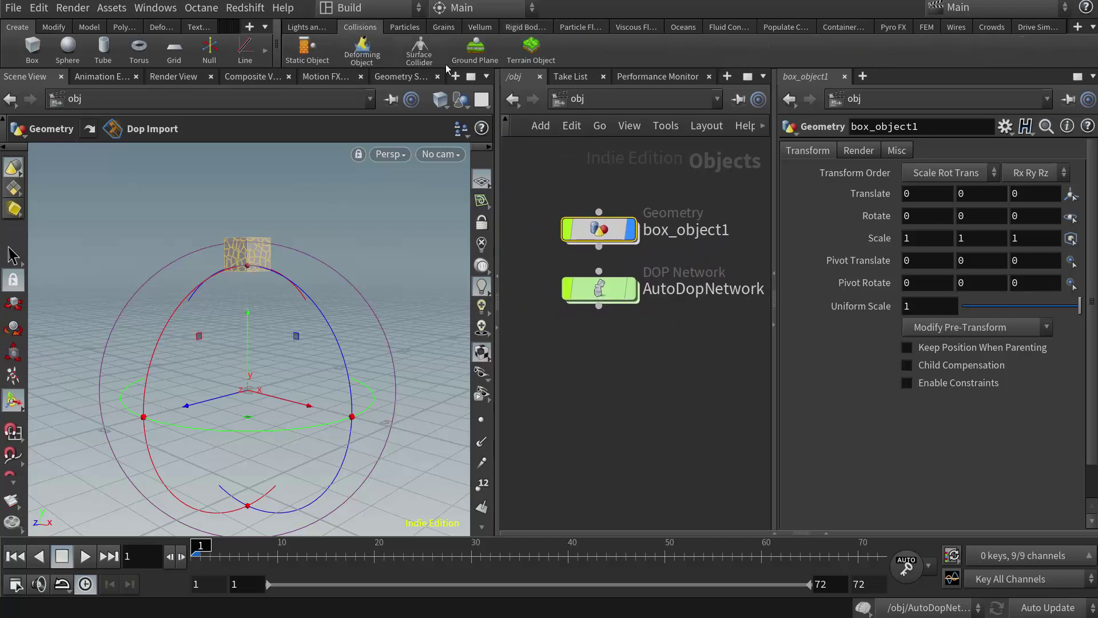
left_click(476, 50)
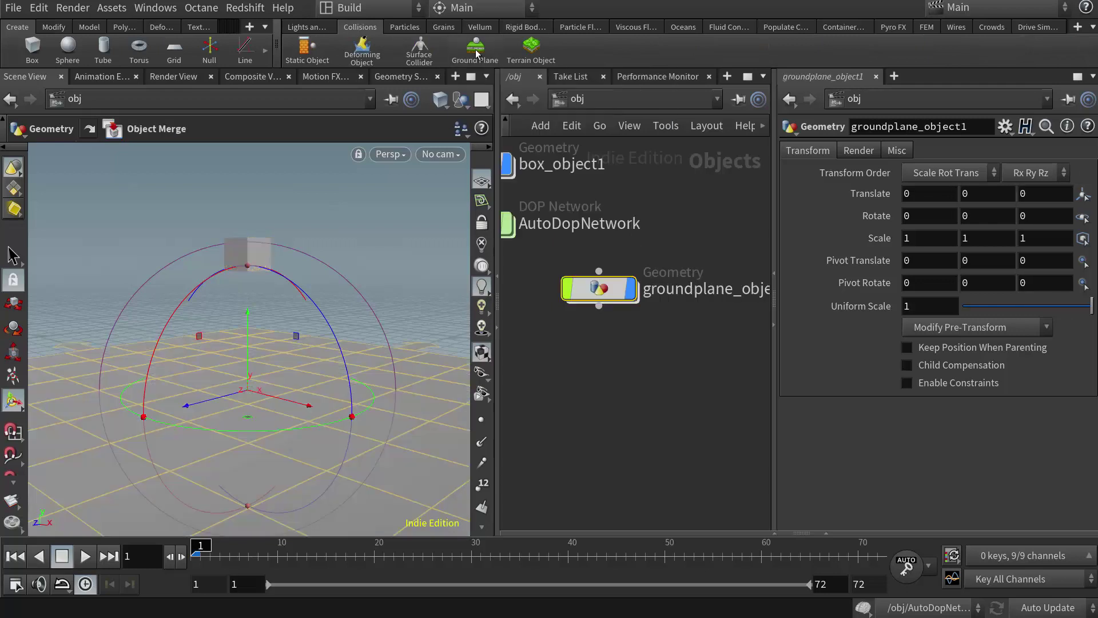
key("l")
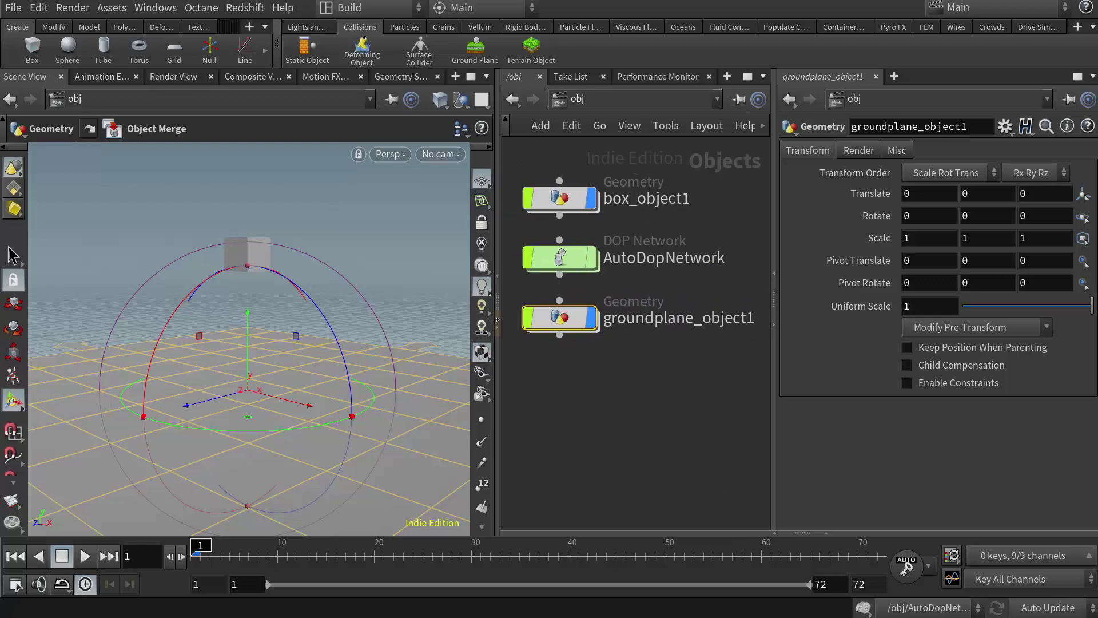
- Play the simulation to check how the box falls, and rewind to frame 1
left_click(87, 557)
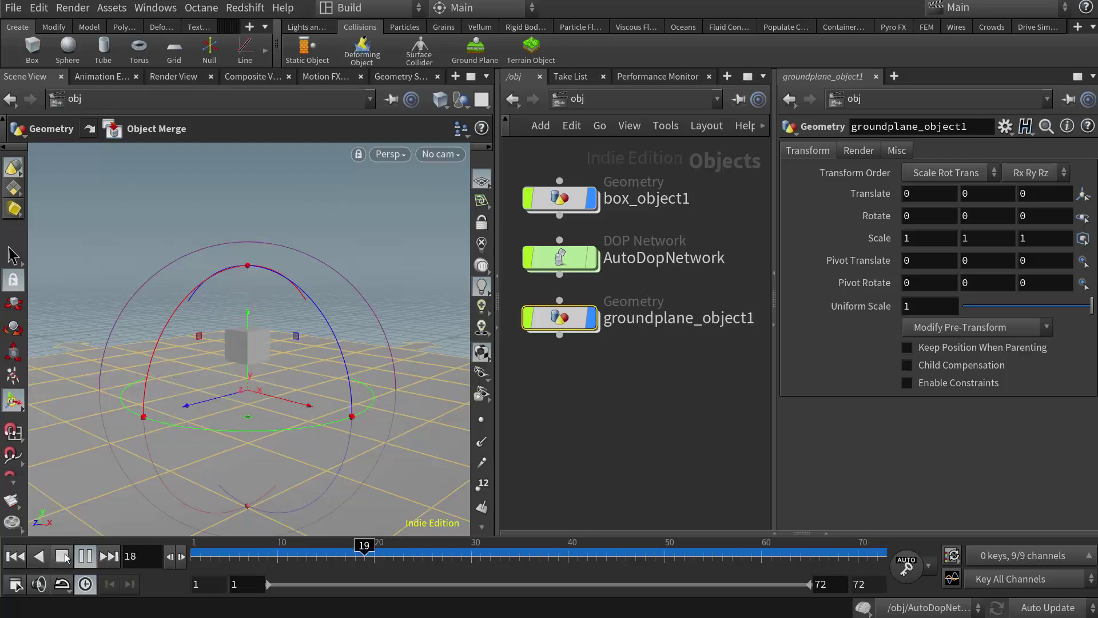
left_click(16, 557)
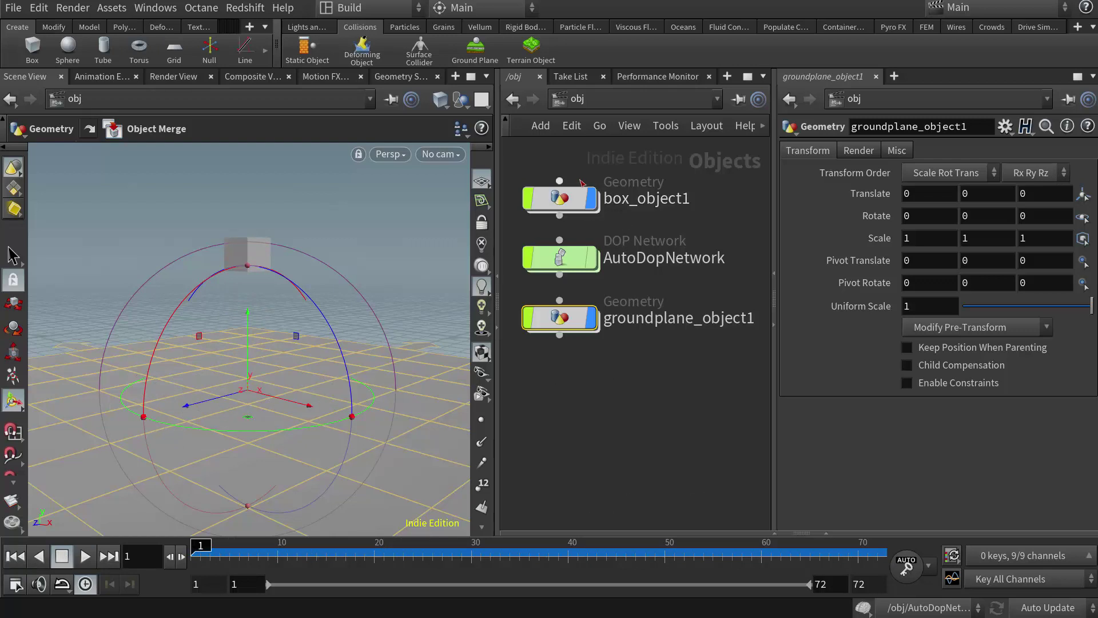
- Inside box_object1, rewire OUT_cons to the second output of voronoifracture1 and reposition it clear of the other nodes
mouse_move(562, 218)
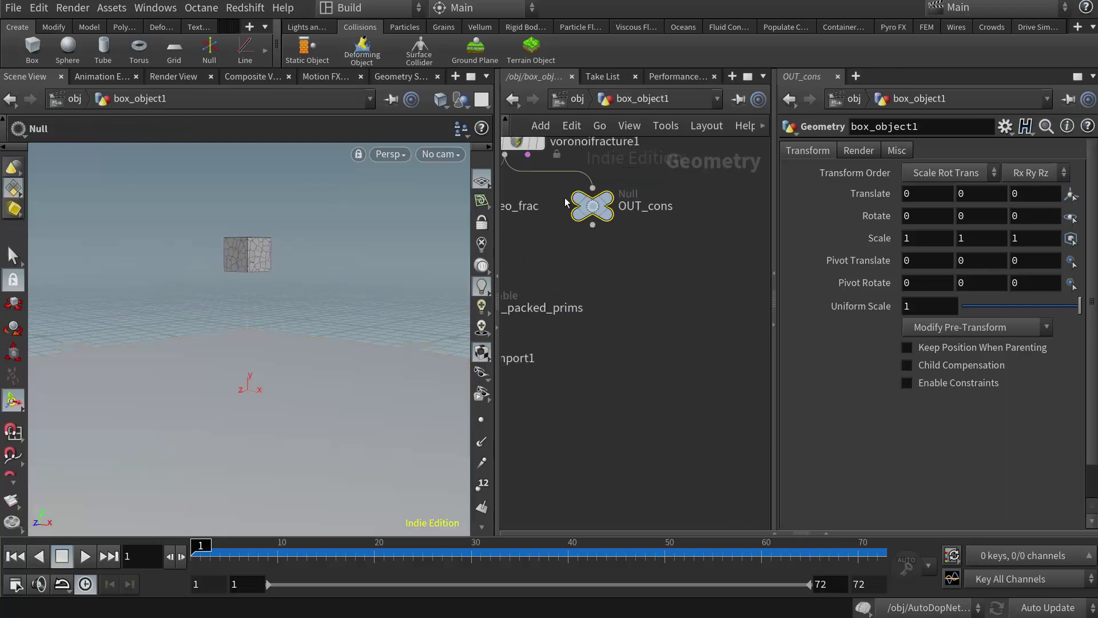
double_click(566, 201)
left_click_drag(657, 286, 700, 325)
middle_click_drag(700, 325, 667, 277)
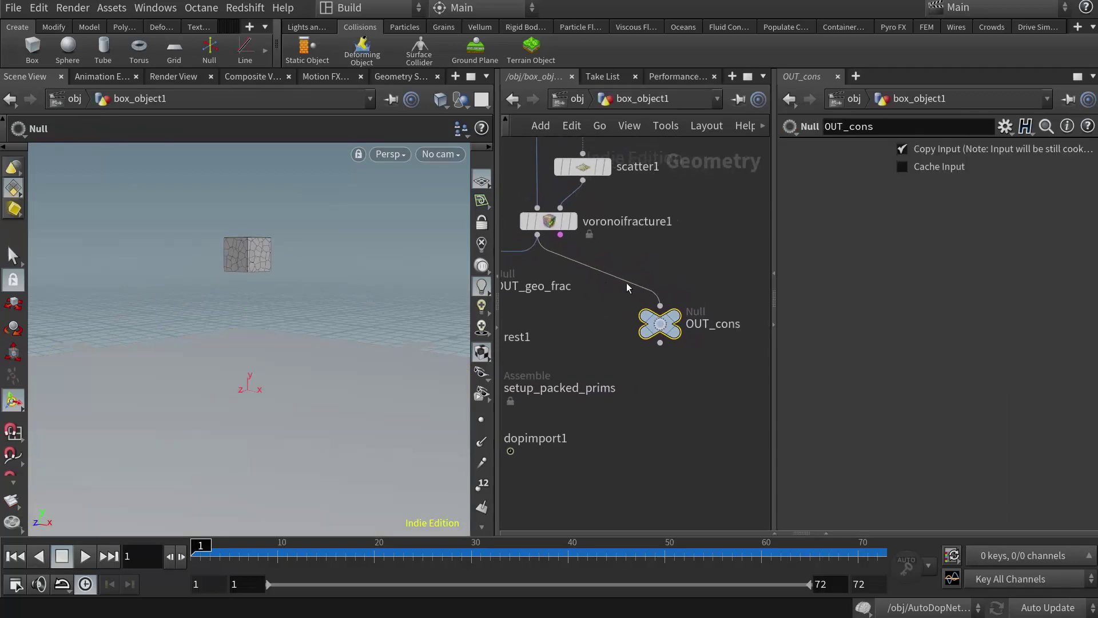
middle_click_drag(593, 290, 652, 359)
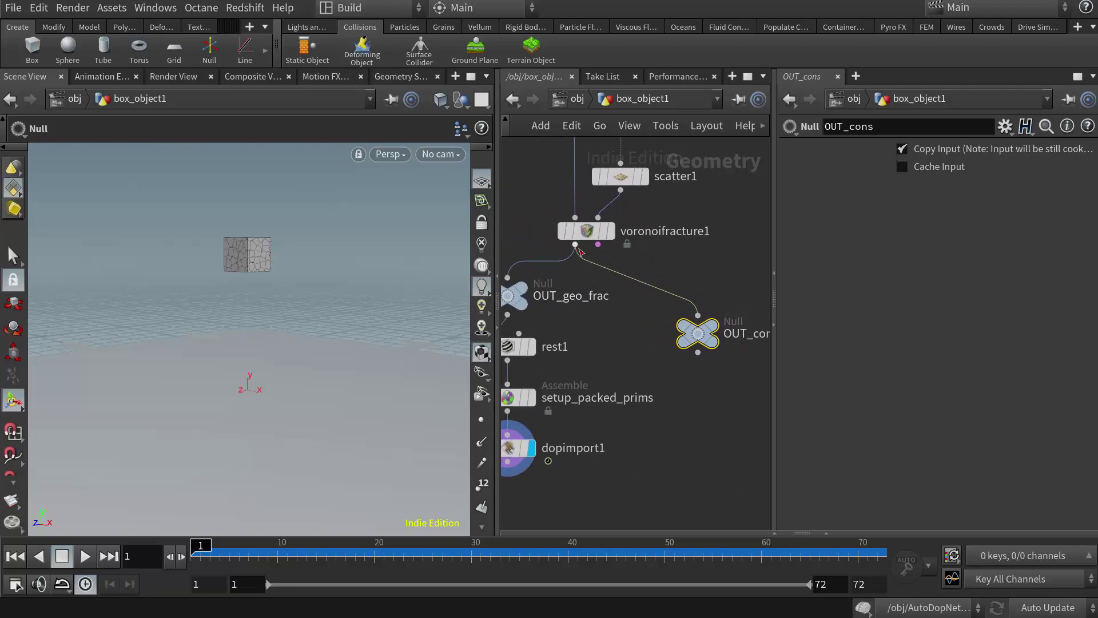
left_click_drag(598, 245, 697, 315)
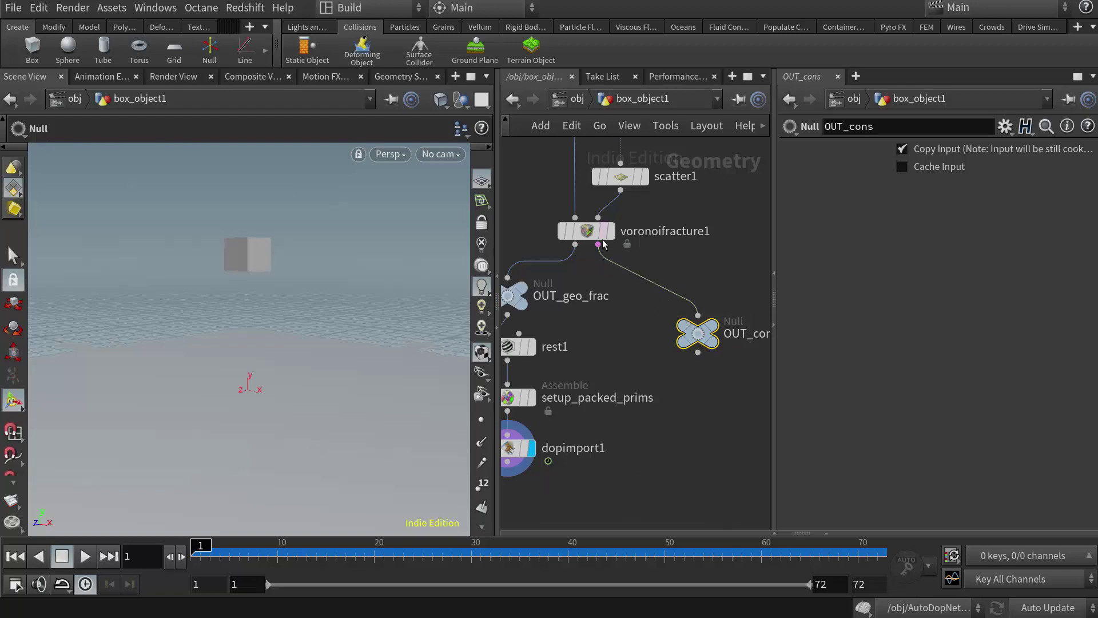
mouse_move(589, 249)
mouse_move(596, 311)
middle_mouse_down()
mouse_move(597, 284)
mouse_move(638, 281)
mouse_move(583, 297)
middle_mouse_up()
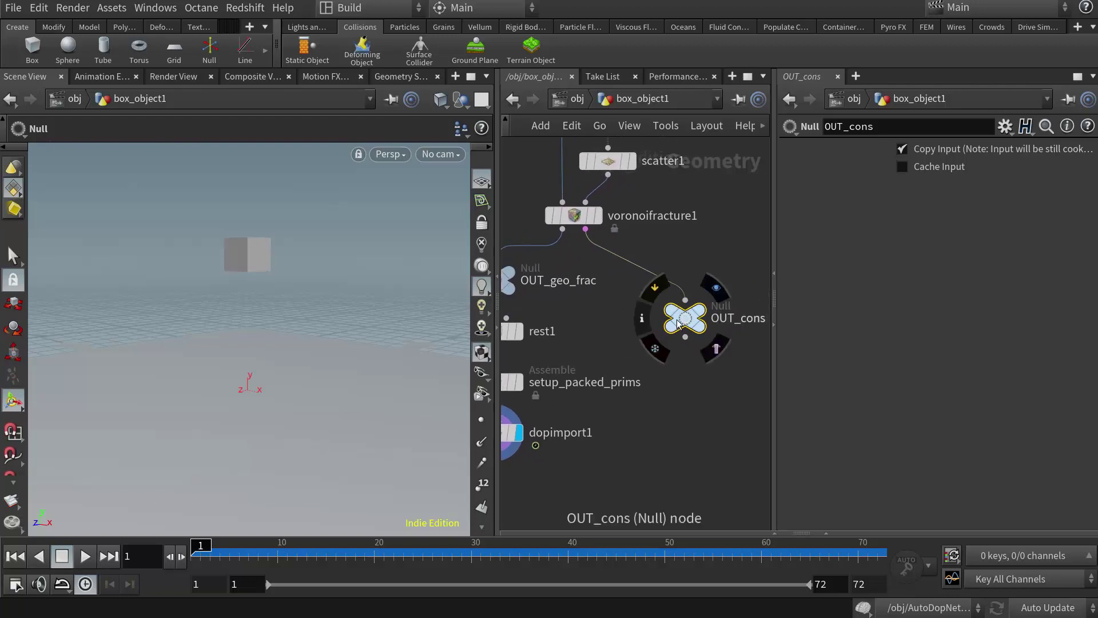
left_click_drag(684, 319, 671, 298)
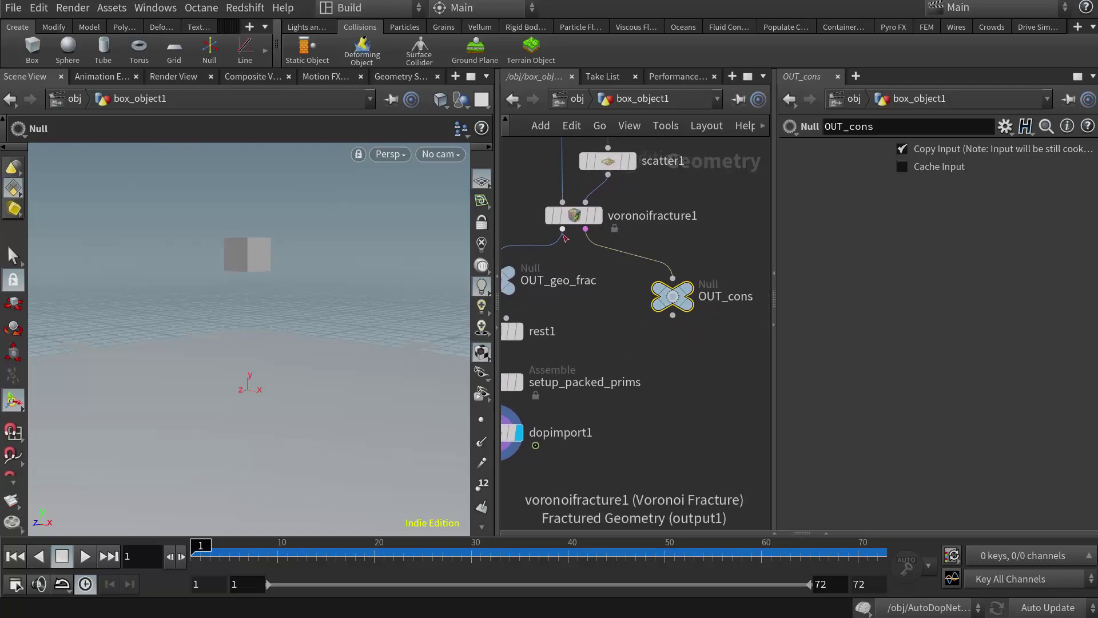
middle_click_drag(612, 313, 625, 311)
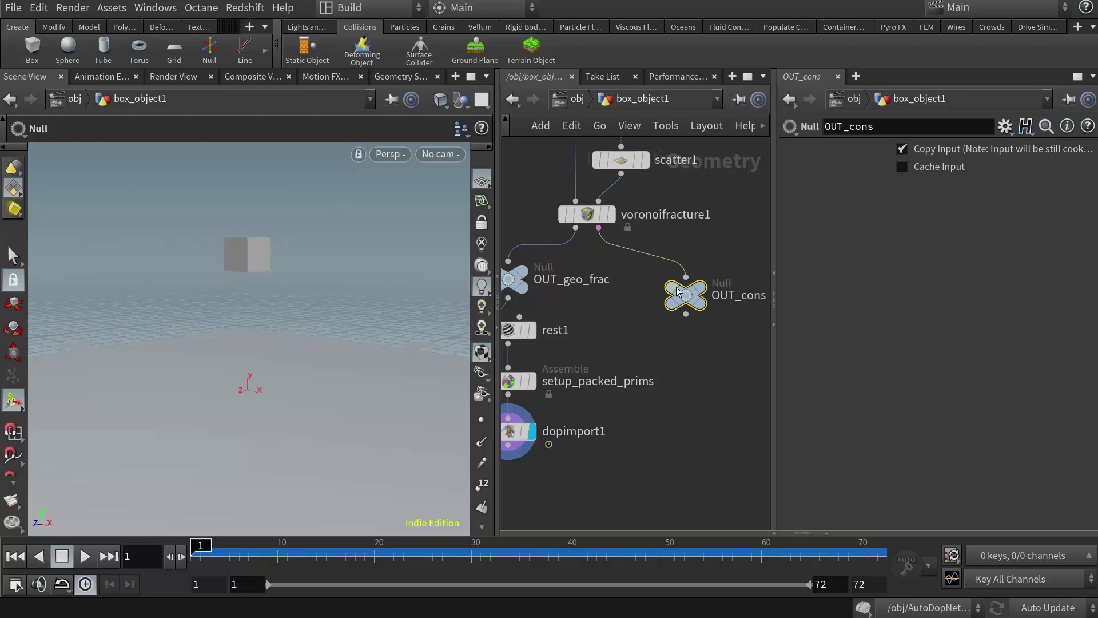
middle_click_drag(715, 381, 684, 398)
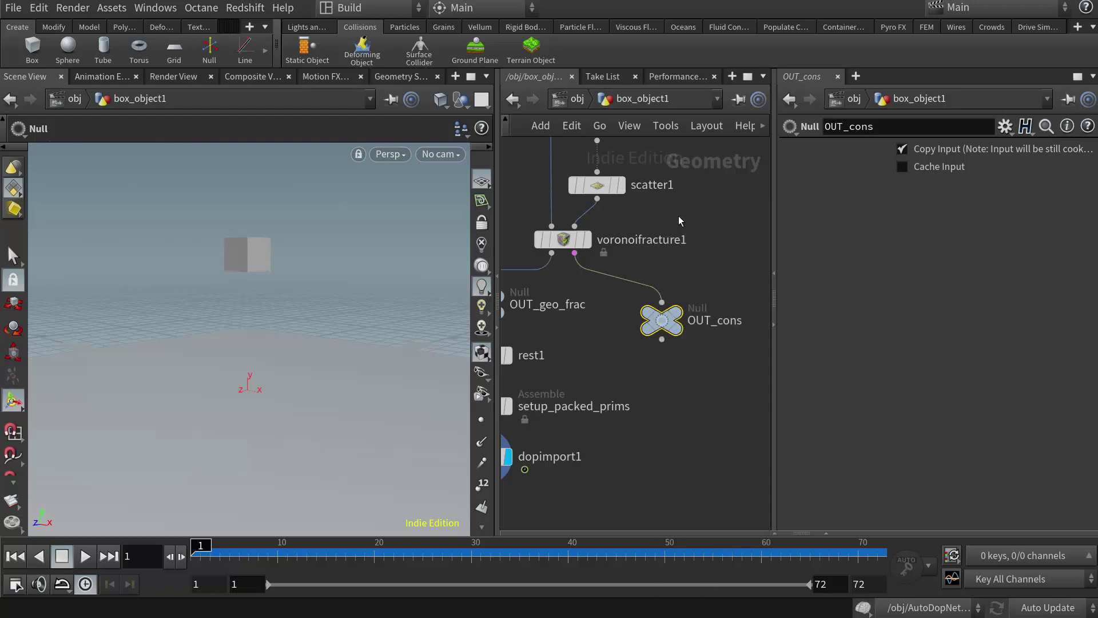
- Insert an Attribute Create node between the second output of voronoifracture1 and OUT_cons
key("Tab")
mouse_move(705, 268)
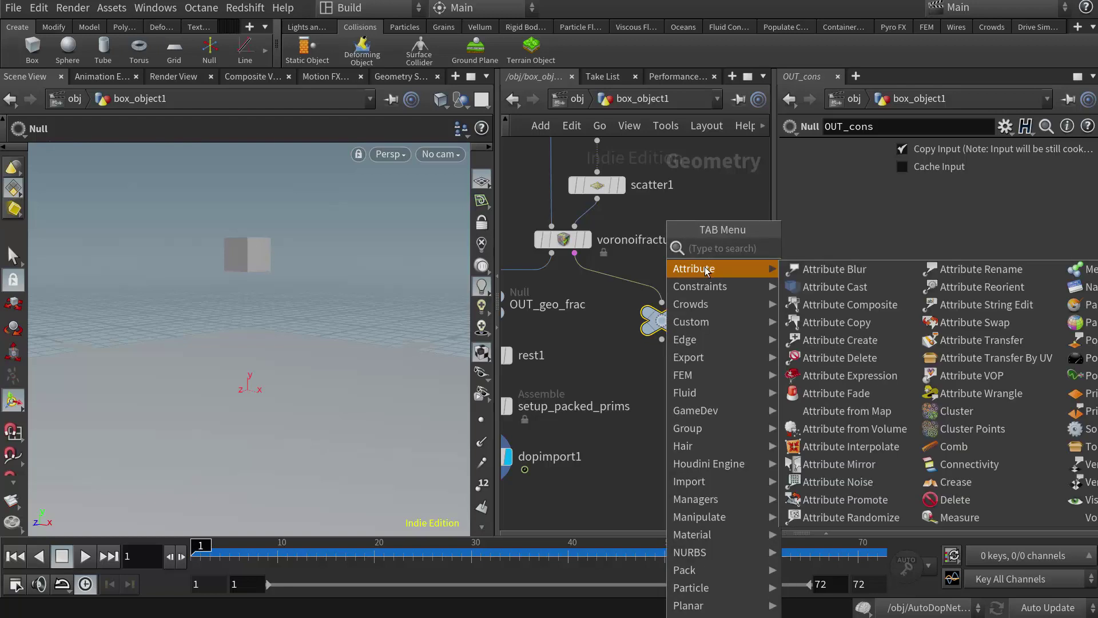
left_click(869, 345)
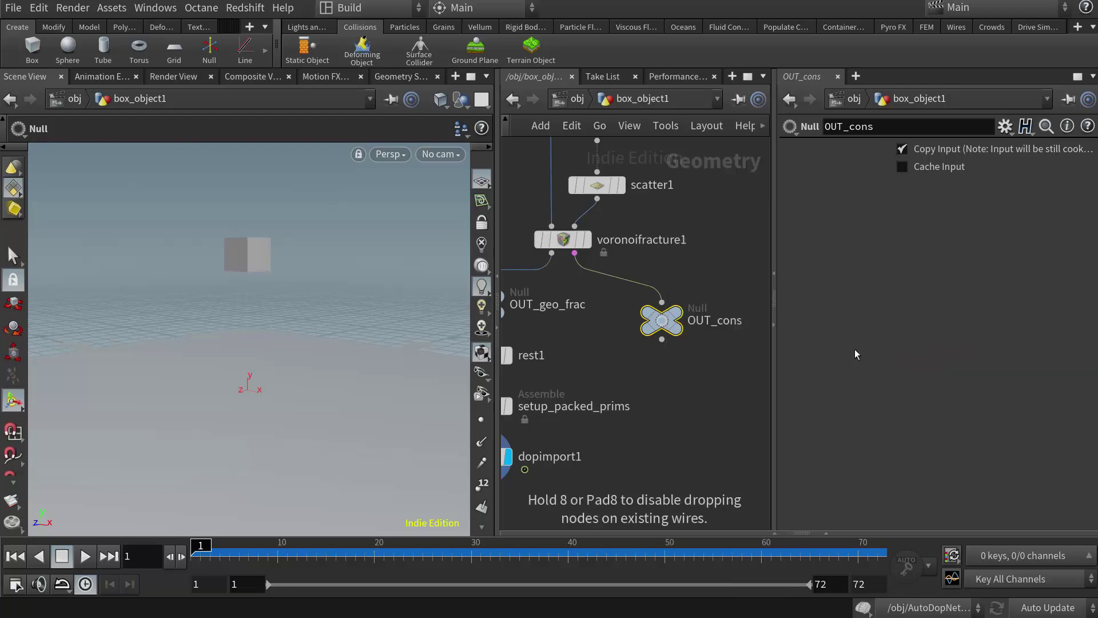
left_click(676, 298)
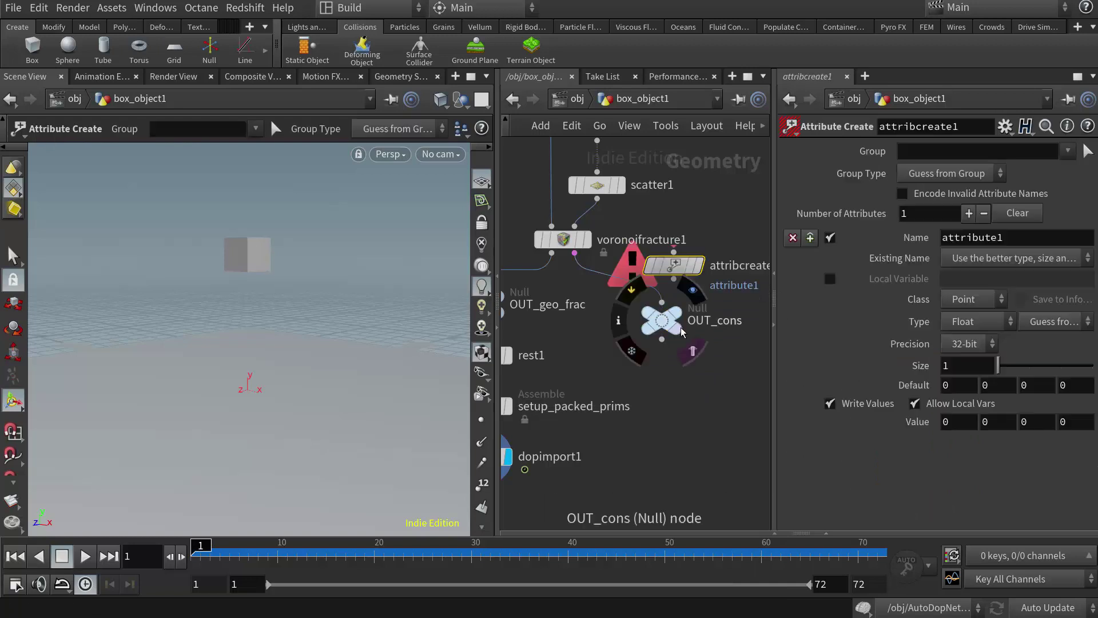
mouse_move(666, 373)
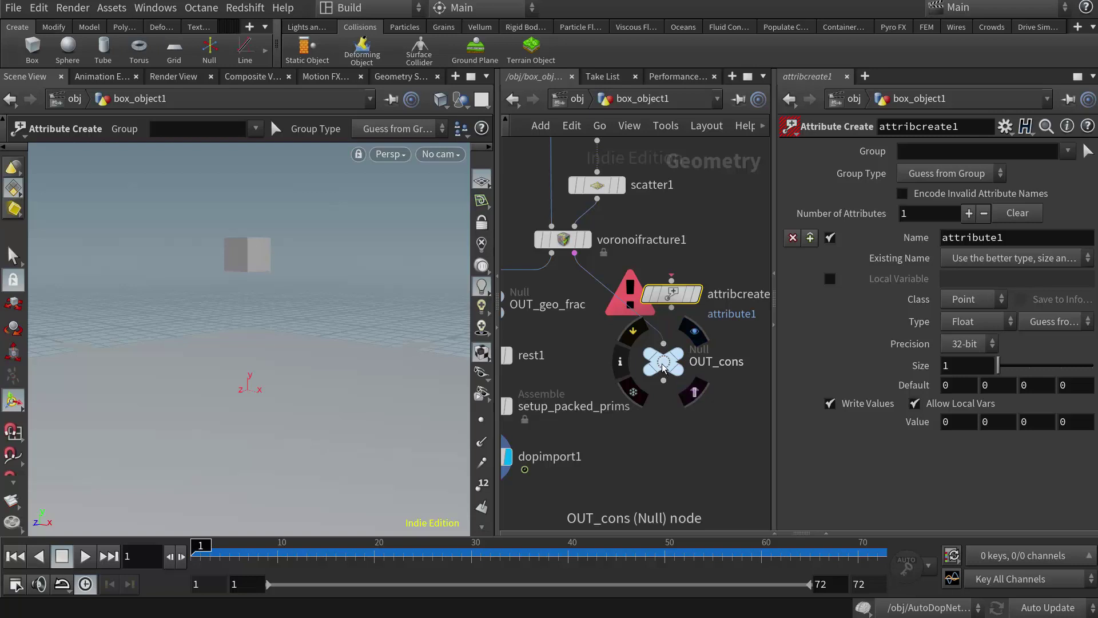
left_click_drag(574, 253, 642, 302)
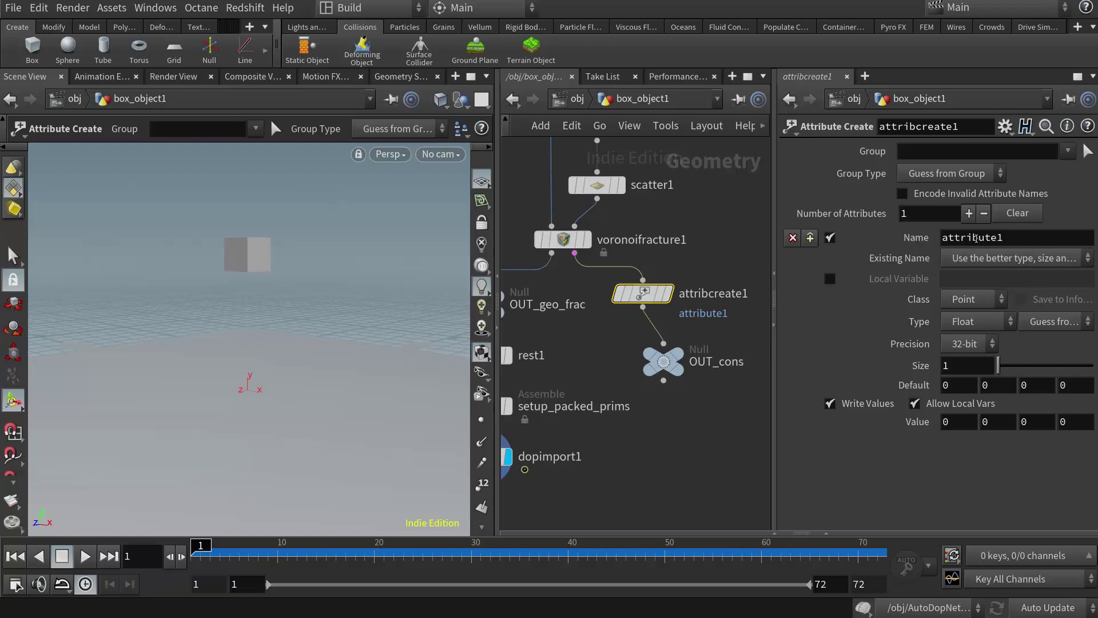
- Name the created attribute constraint_name, set its class to Primitive and its type to String
double_click(1013, 237)
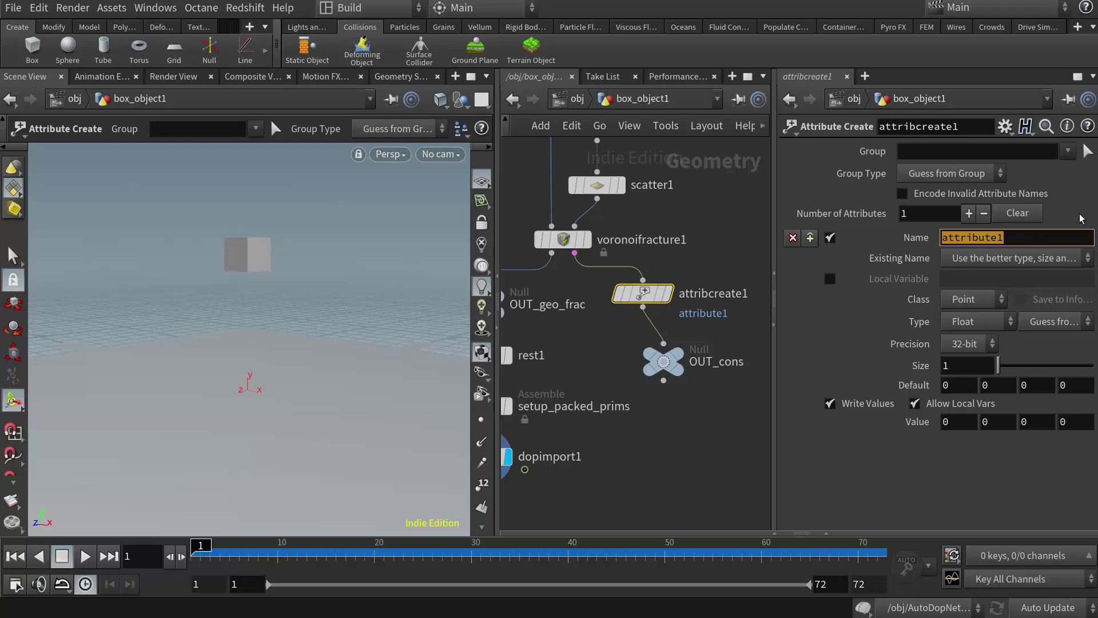
type("con")
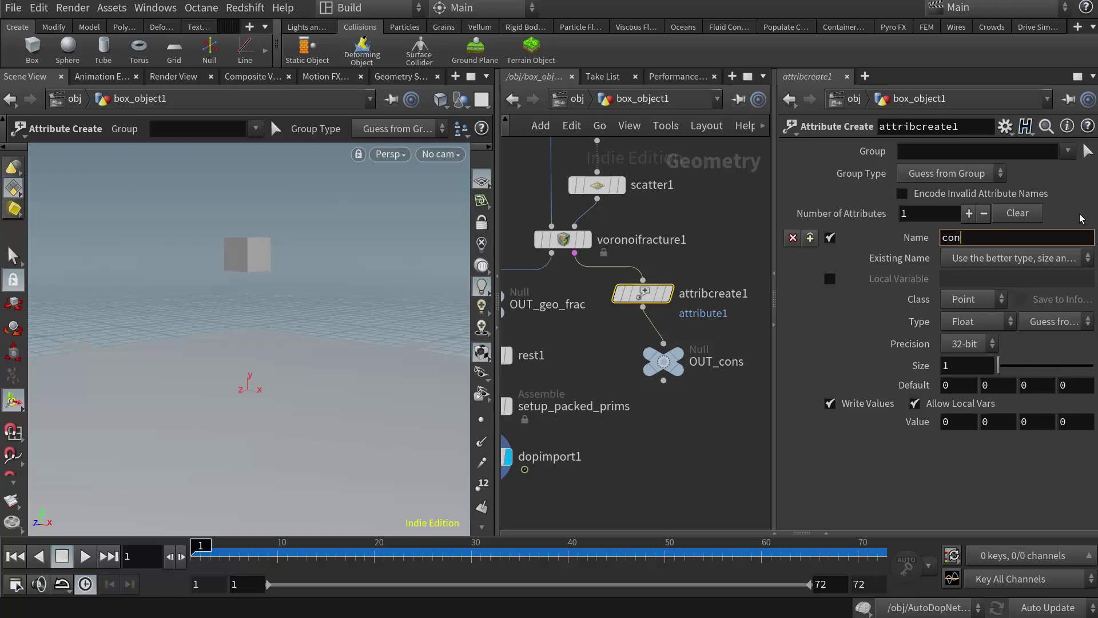
type("straint_name")
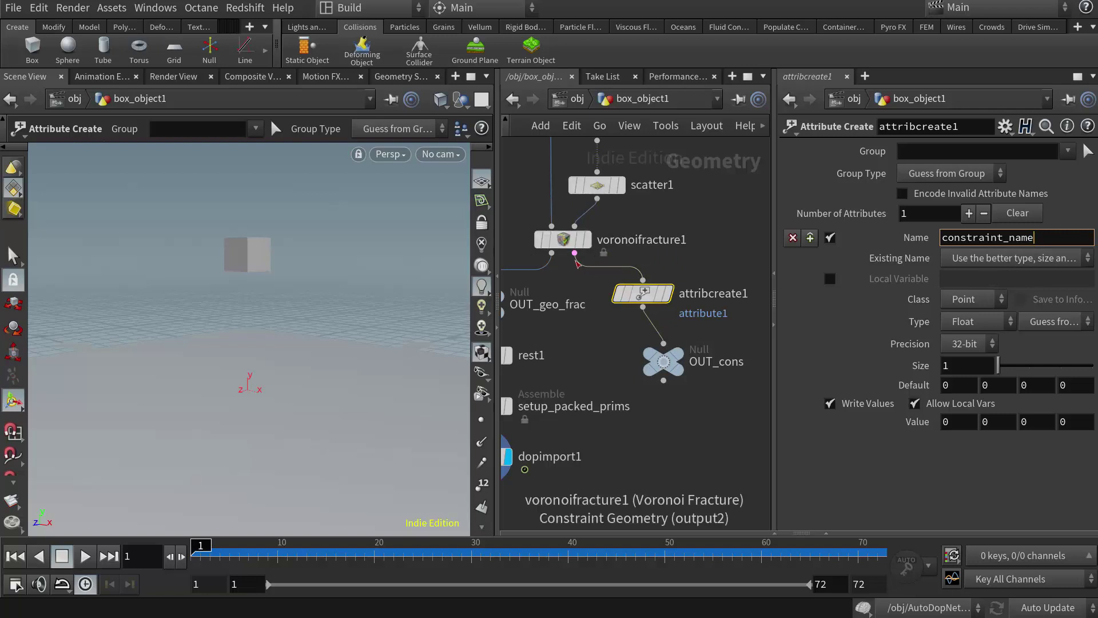
mouse_move(609, 286)
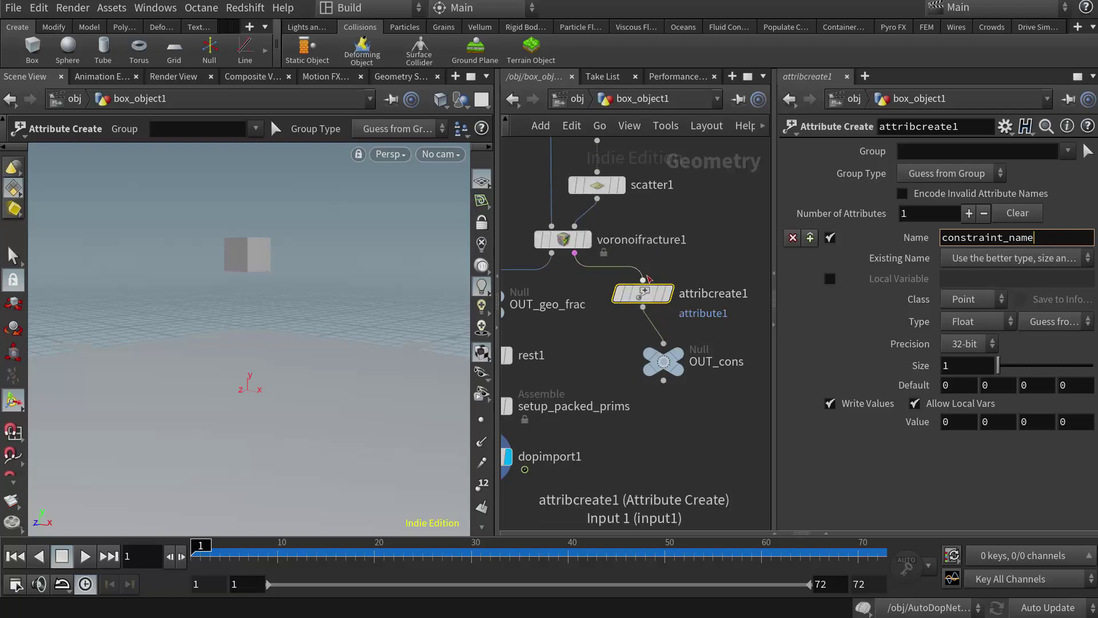
left_click(971, 300)
left_click(977, 334)
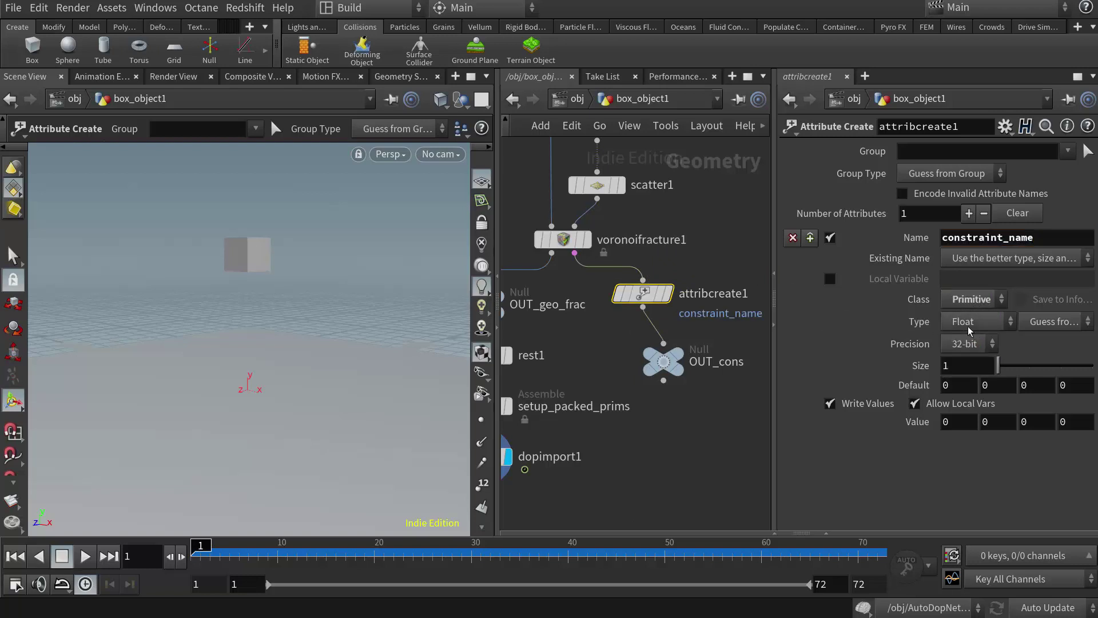
left_click(974, 323)
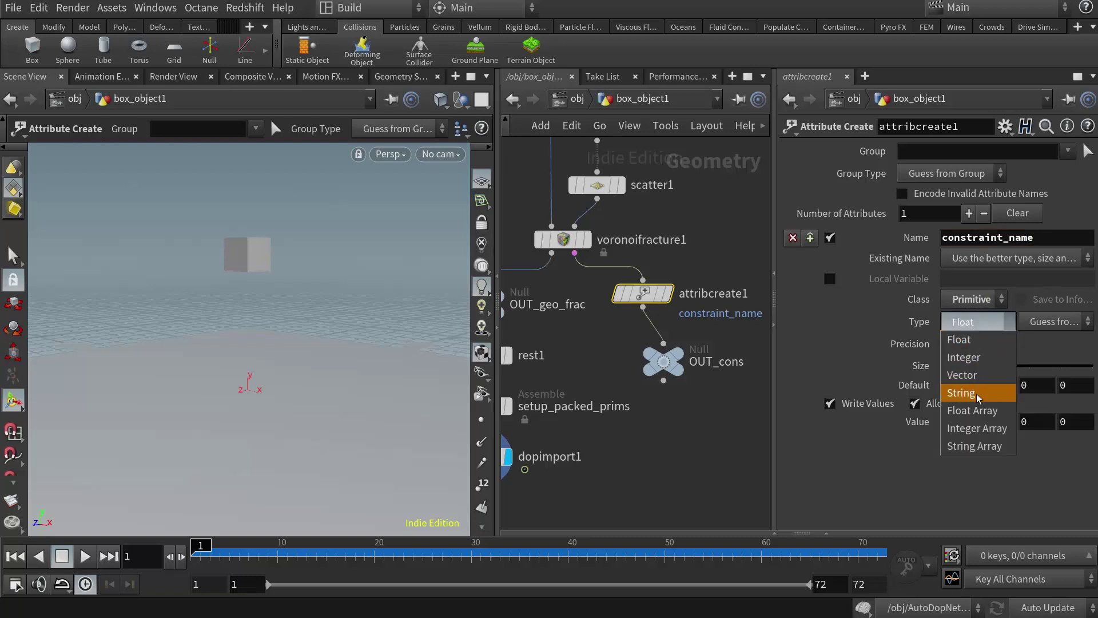
left_click(962, 389)
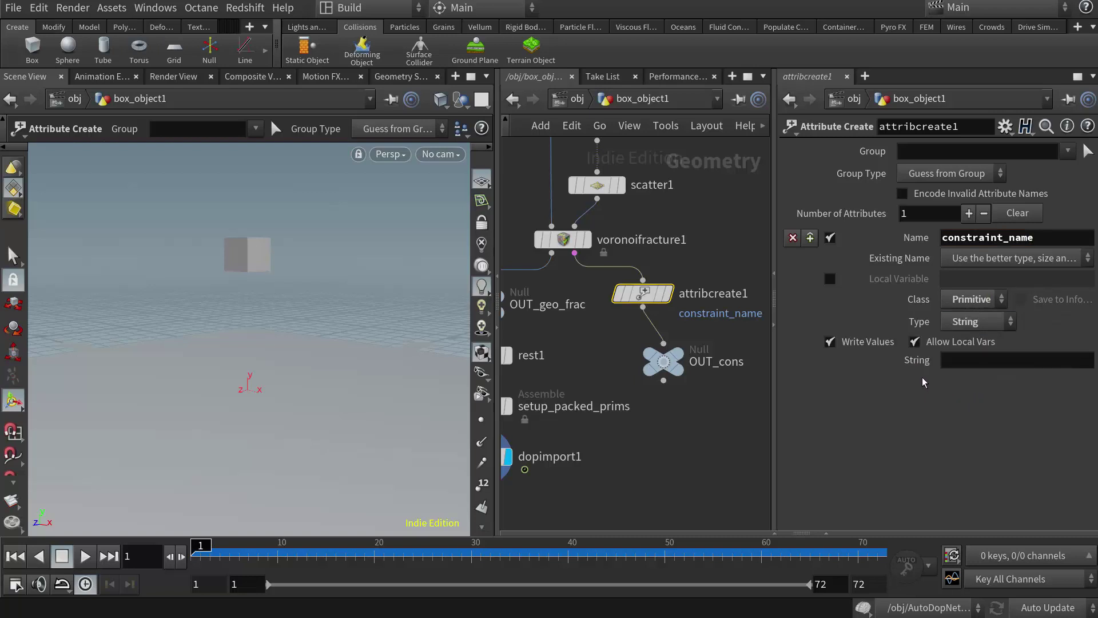
- Set the constraint_name attribute's string value to Glue and align OUT_cons directly beneath attribcreate1
left_click(956, 362)
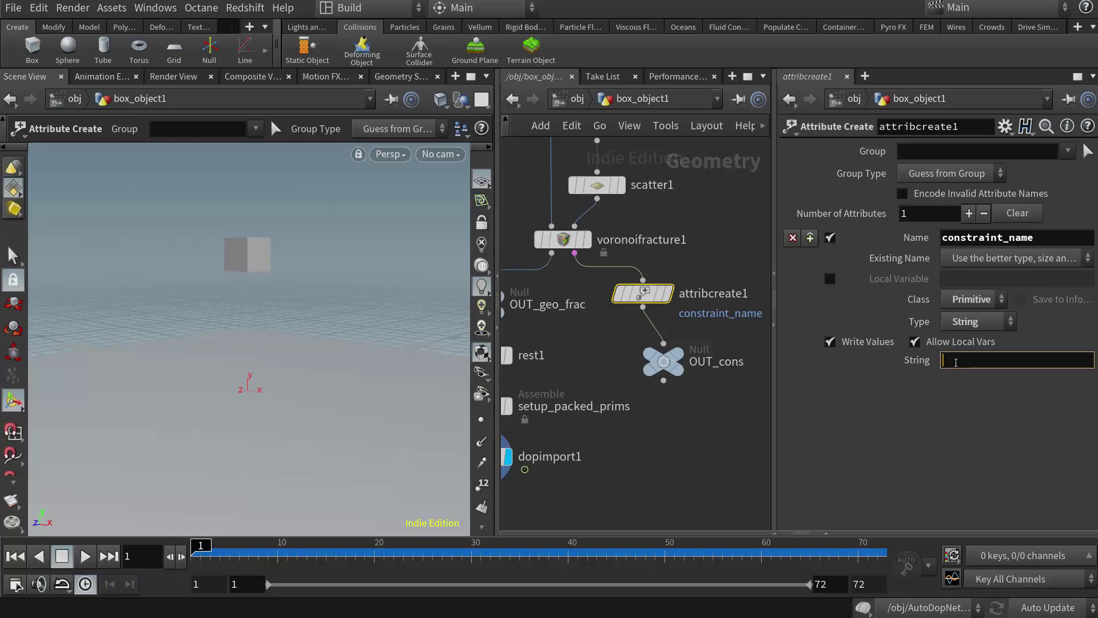
type("glue")
double_click(951, 367)
left_click_drag(1034, 238, 943, 254)
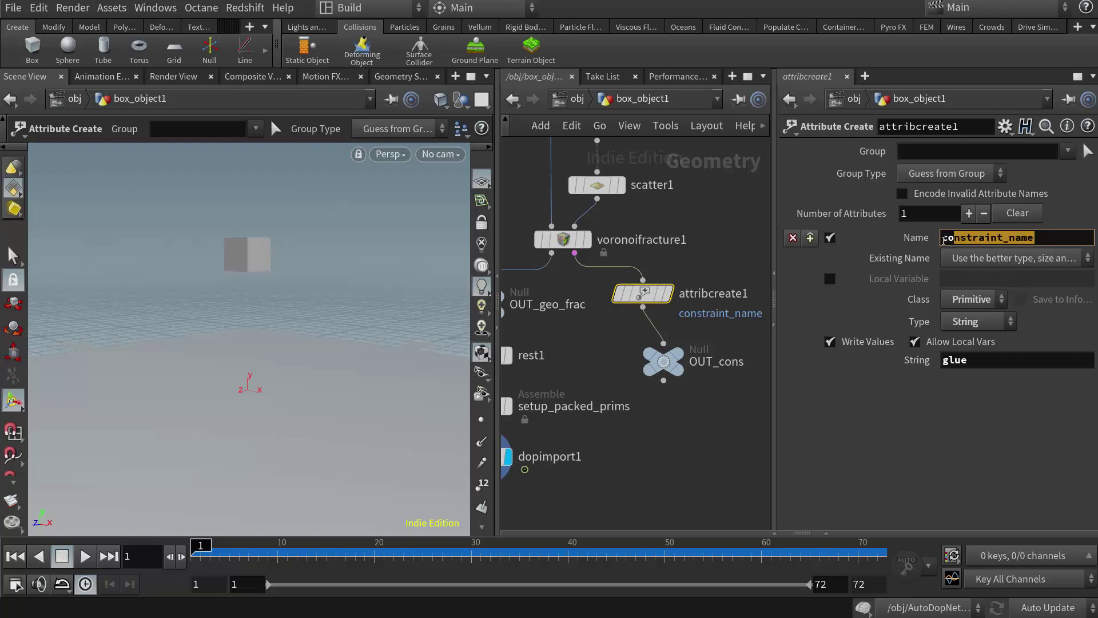
left_click(1046, 237)
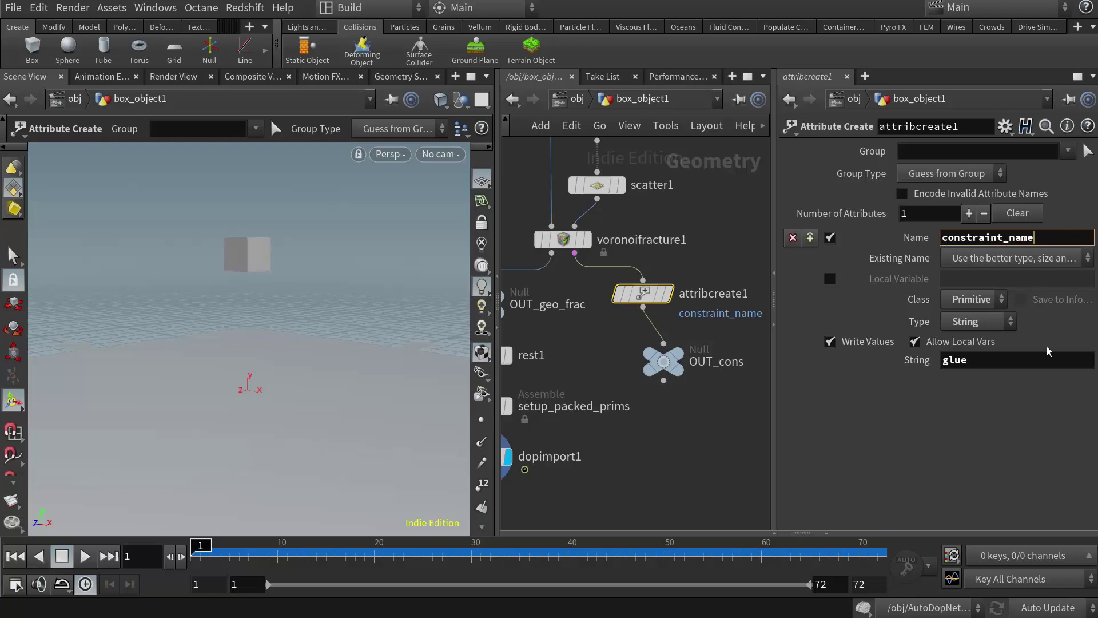
left_click_drag(953, 362, 944, 362)
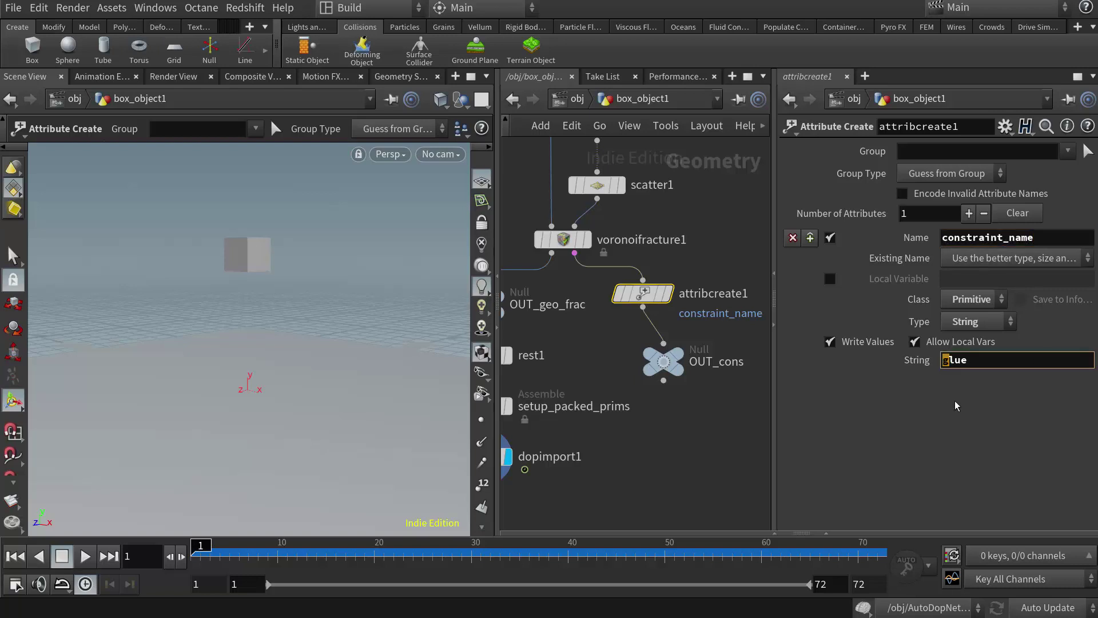
type("G")
key("Return")
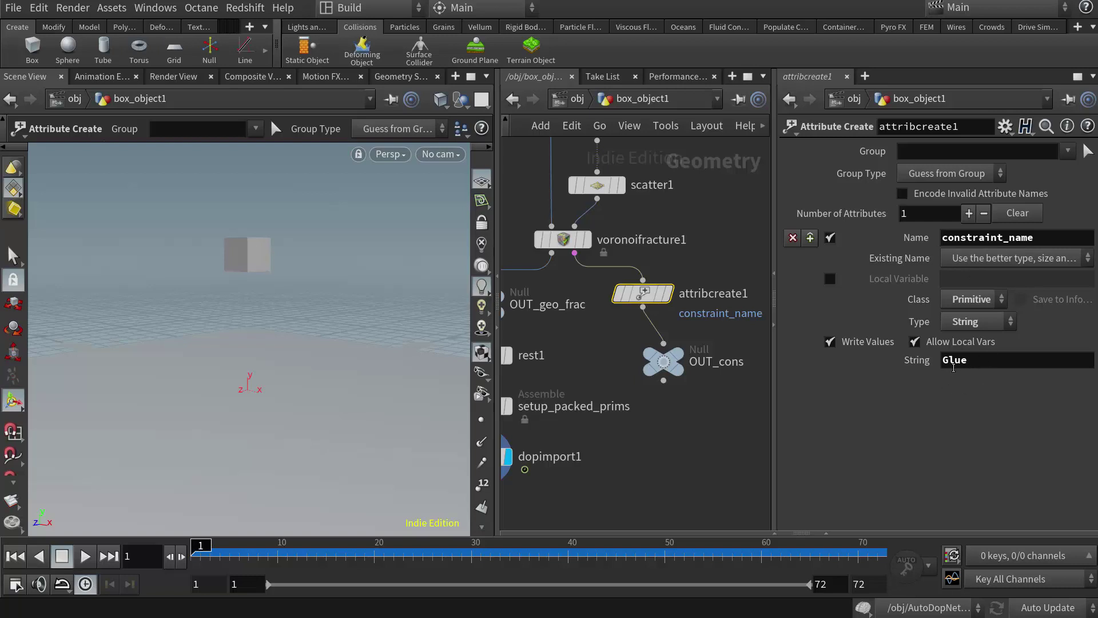
left_click_drag(664, 361, 643, 355)
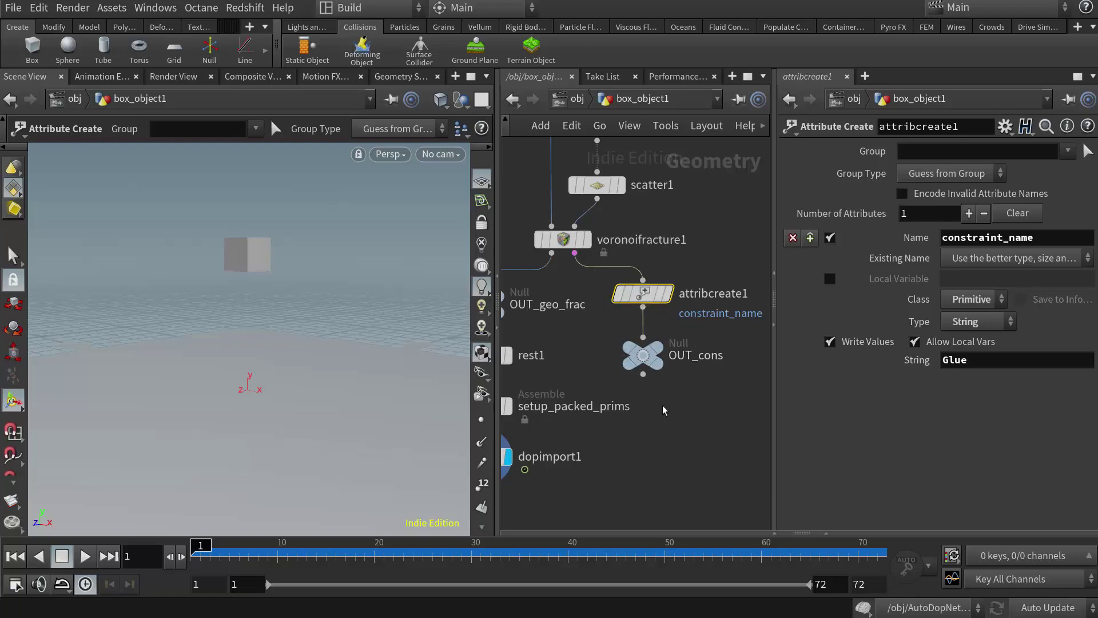
- Display OUT_cons to inspect the constraint geometry up close, and return the display to dopimport1
middle_click_drag(663, 410, 722, 391)
mouse_move(569, 434)
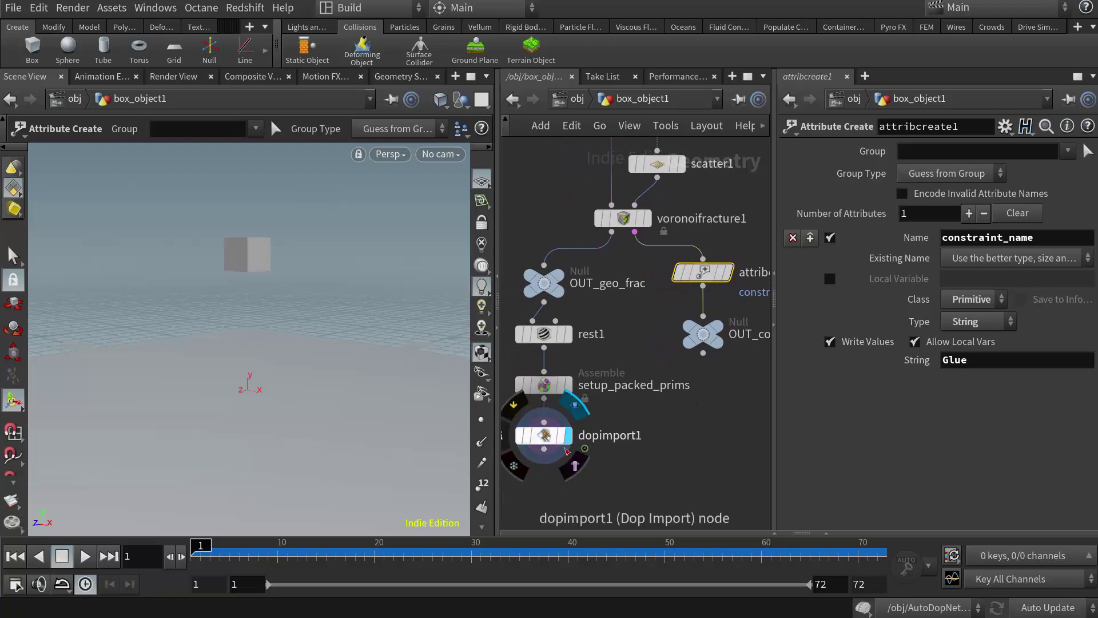
left_click(569, 435)
left_click(723, 334)
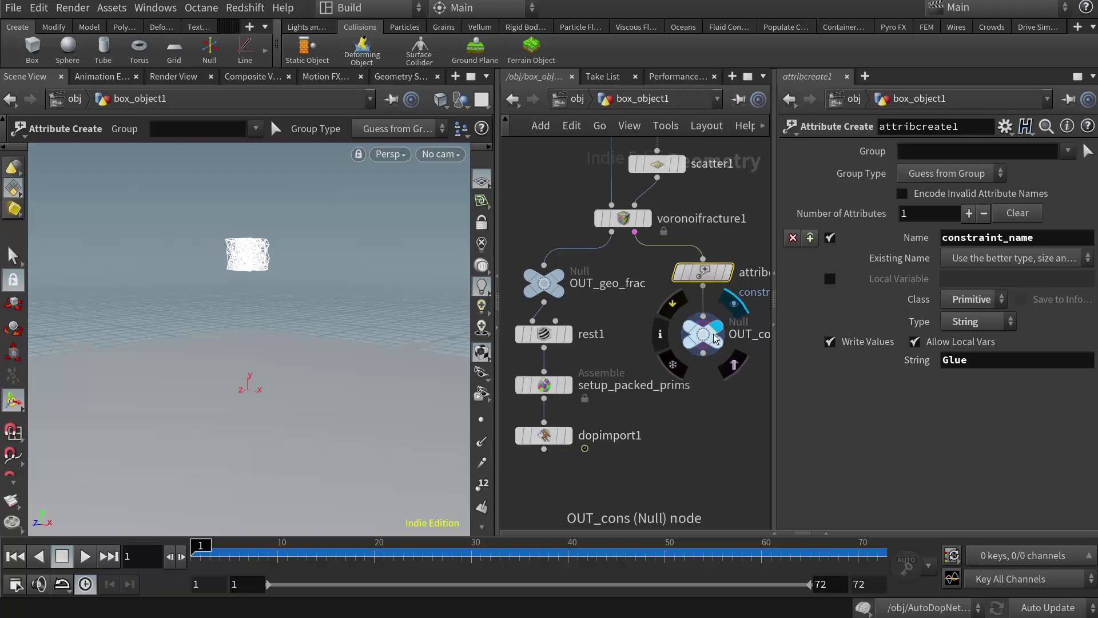
right_click_drag(247, 277, 342, 261)
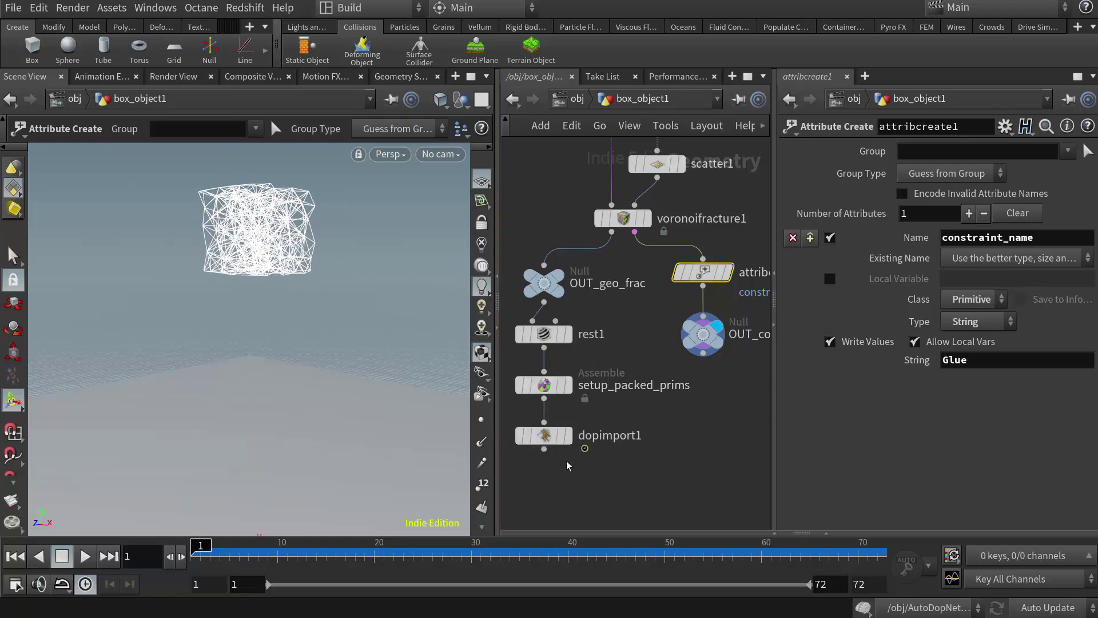
key("r")
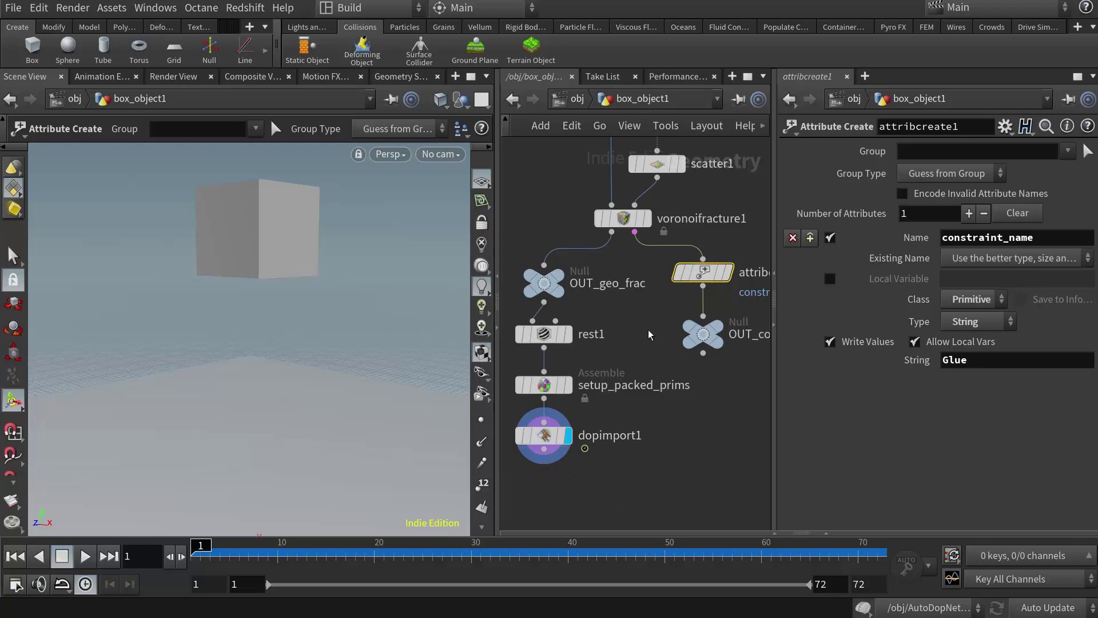
- Return to the object level, enter AutoDopNetwork and lay out all its nodes automatically
left_click(575, 100)
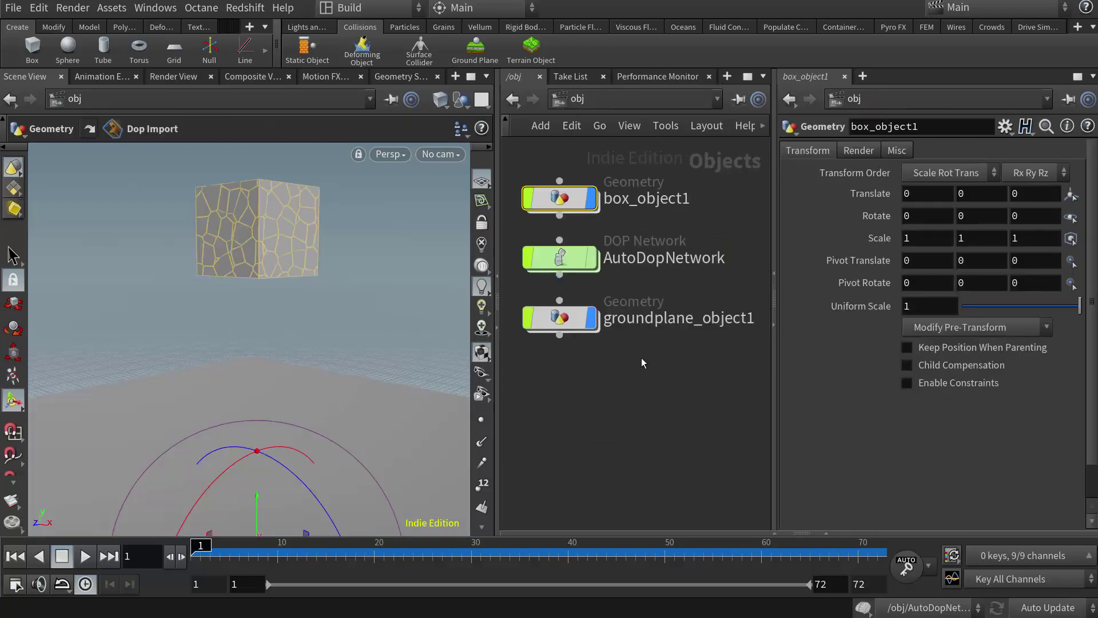
double_click(557, 259)
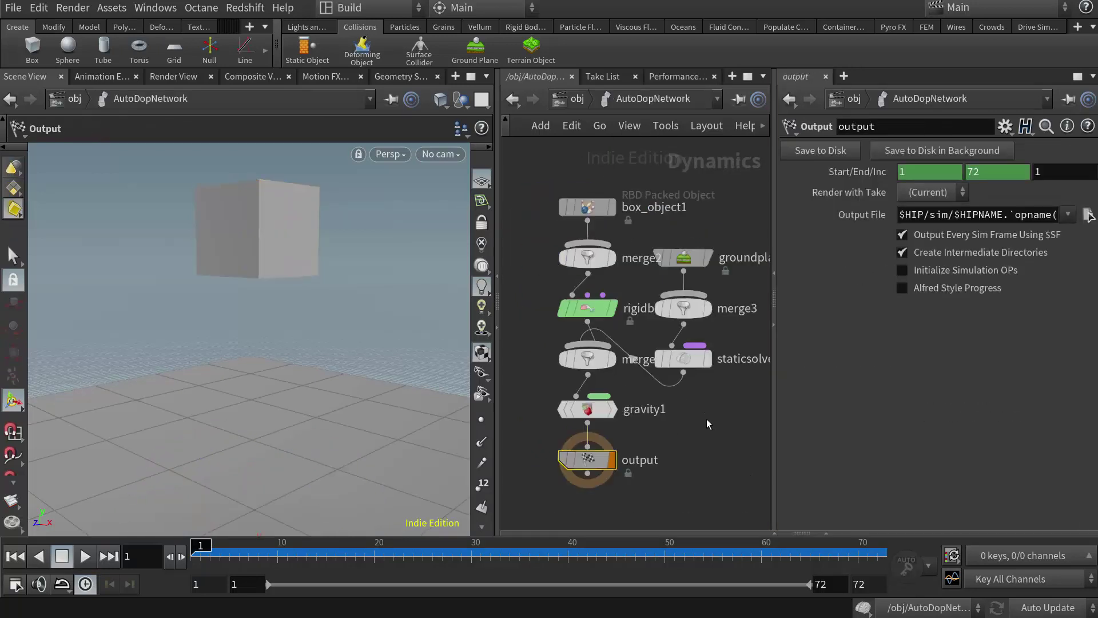
key("l")
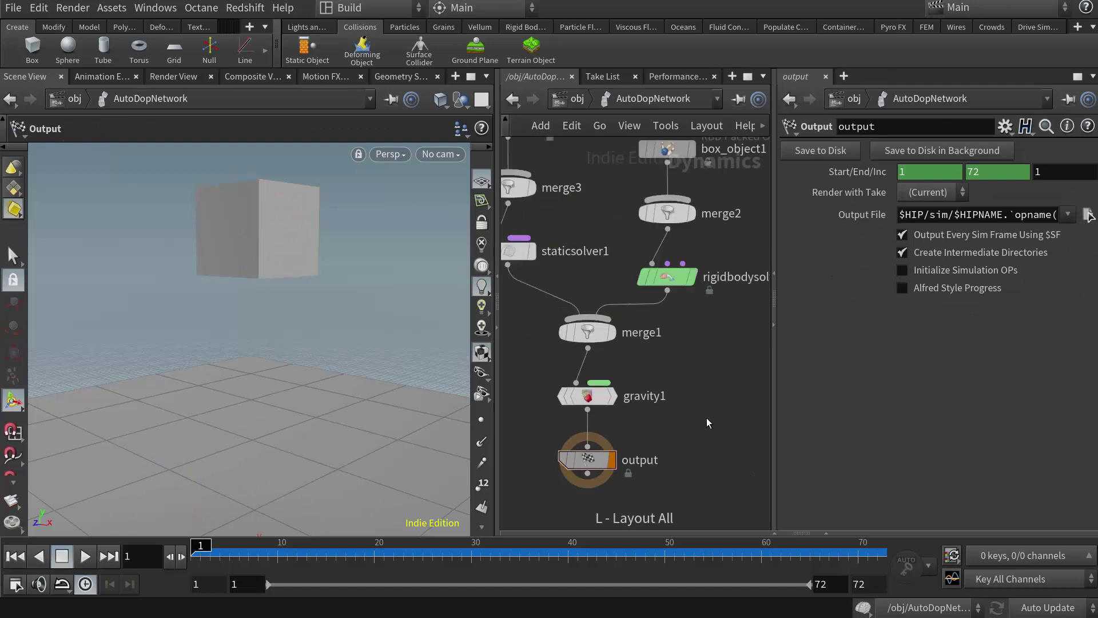
- Add a Constraint Network node in the empty area below rigidbodysolver1
key("space")
left_click_drag(689, 359, 563, 335)
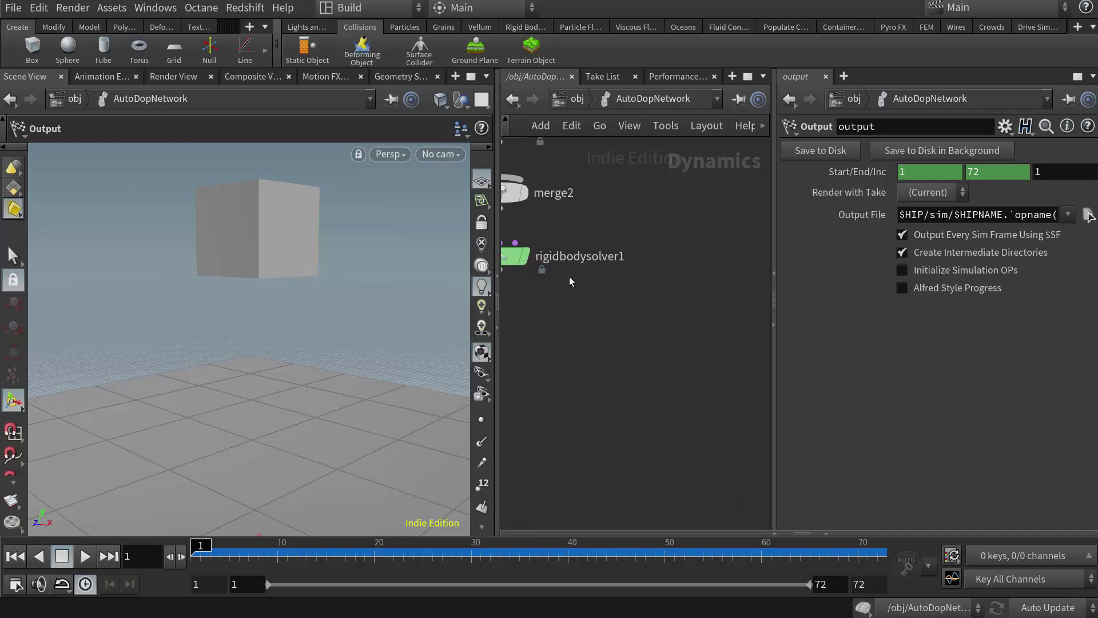
key("Tab")
mouse_move(589, 349)
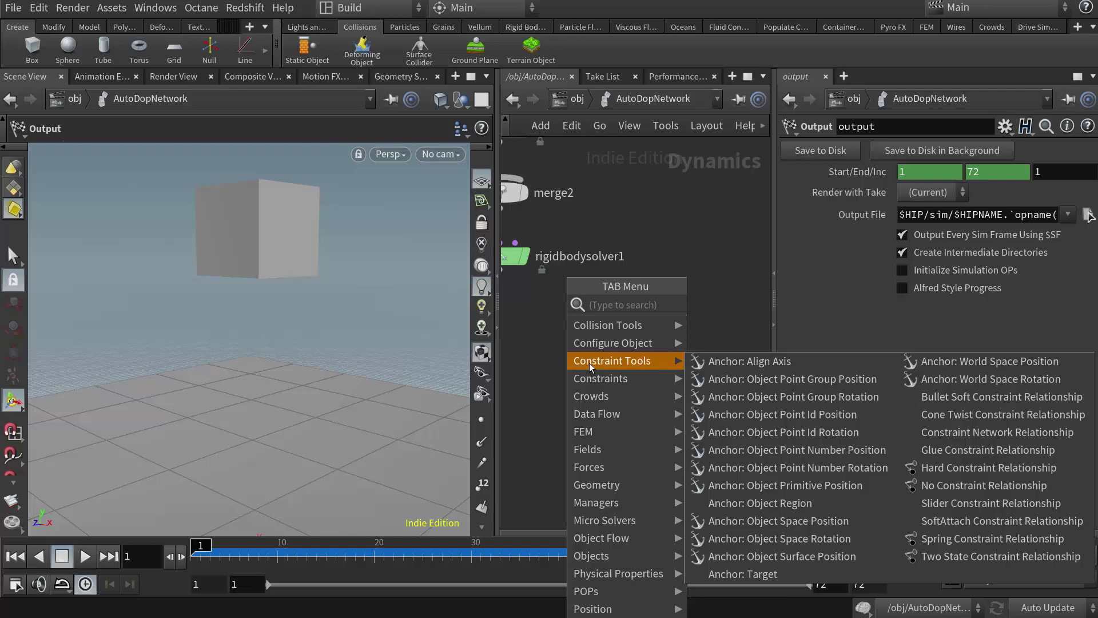
mouse_move(594, 385)
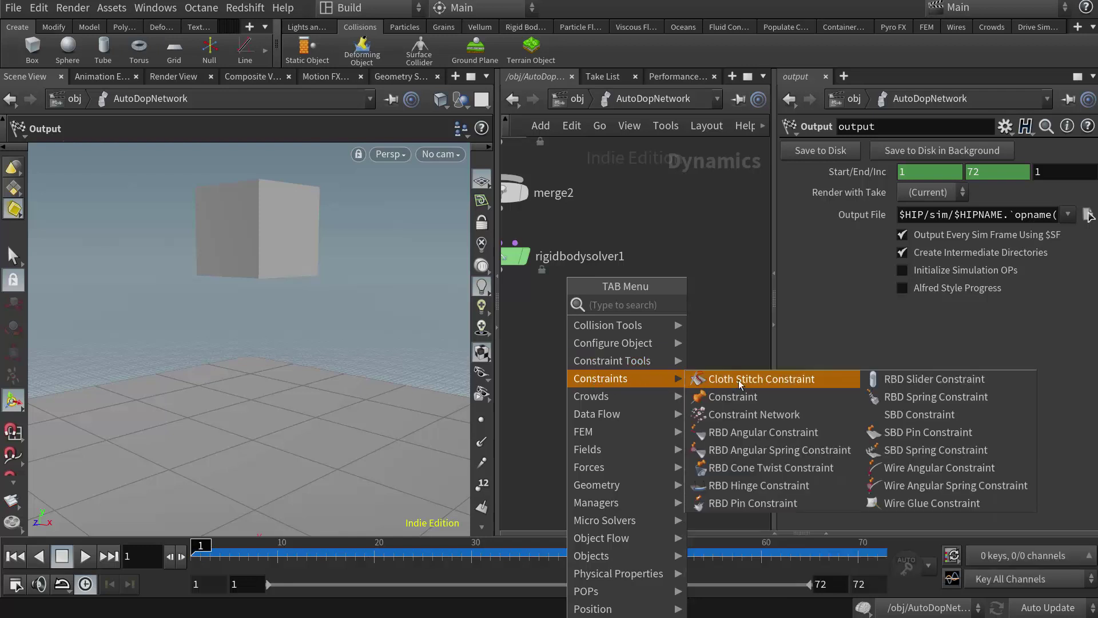
left_click(768, 419)
left_click(618, 379)
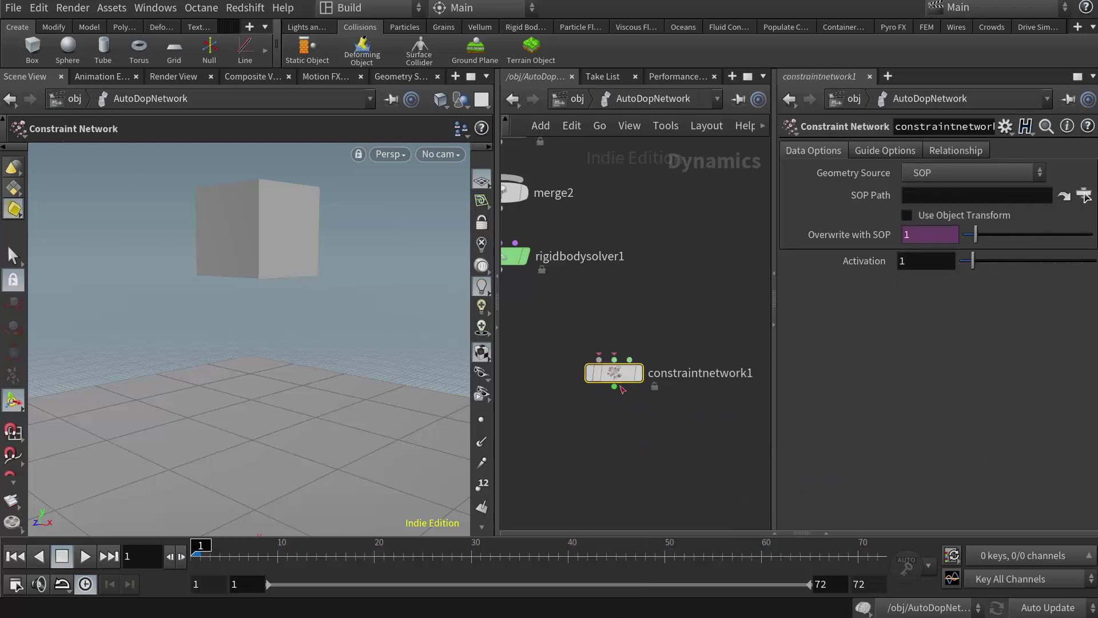
- Make room above the output node and wire constraintnetwork1 between gravity1 and output using its first input
left_click_drag(622, 387, 600, 360)
middle_click_drag(598, 307, 727, 289)
left_click_drag(550, 421, 550, 468)
middle_click_drag(618, 376, 603, 351)
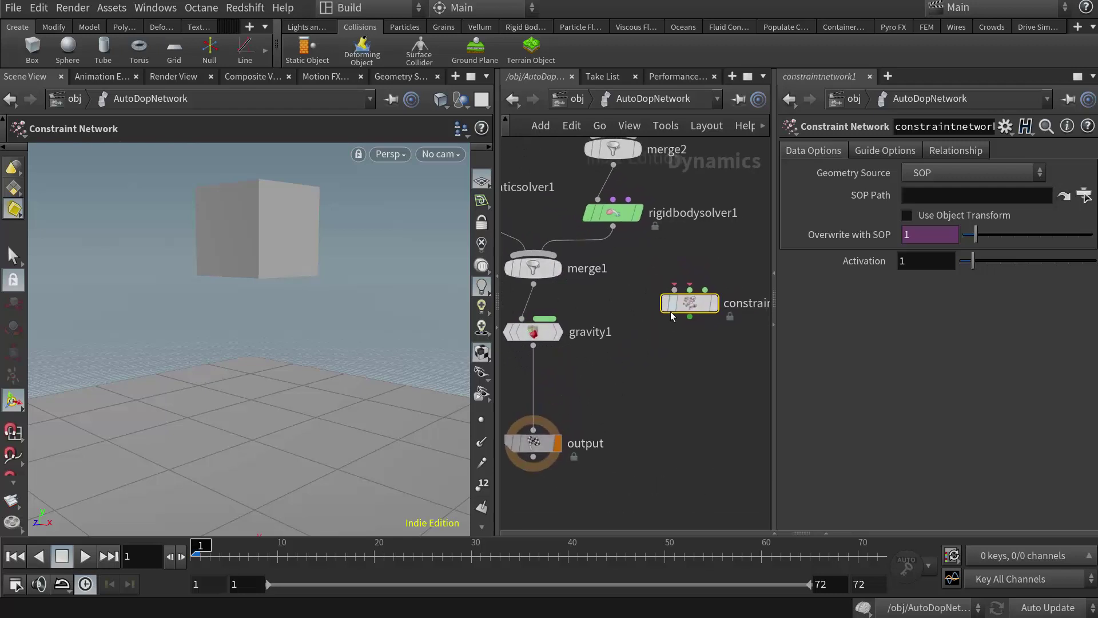
left_click_drag(675, 315, 599, 399)
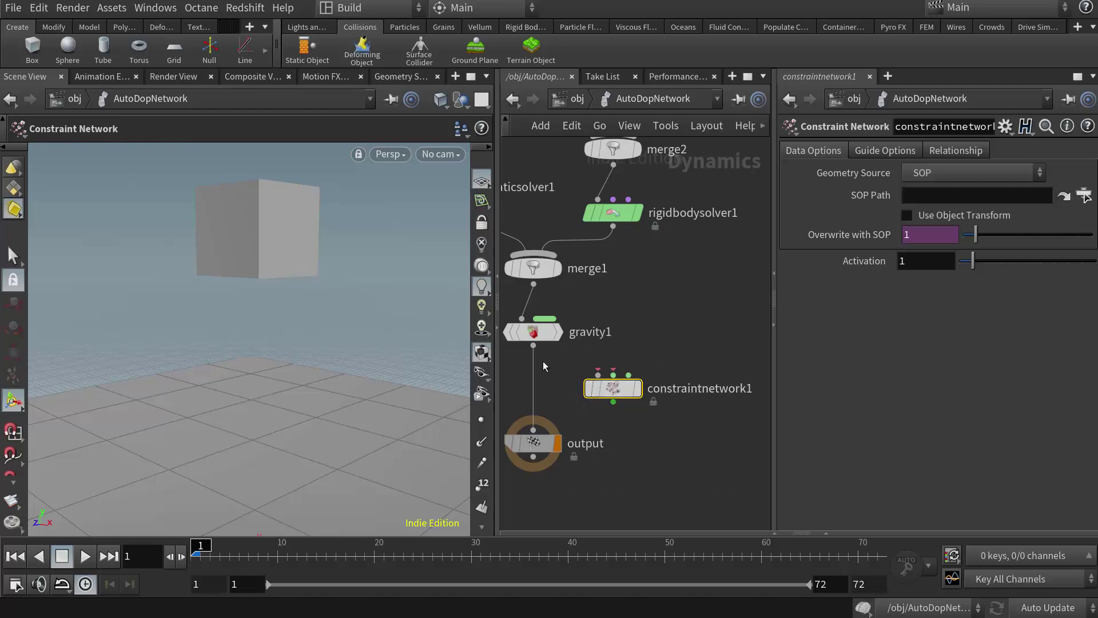
left_click(534, 346)
left_click(598, 375)
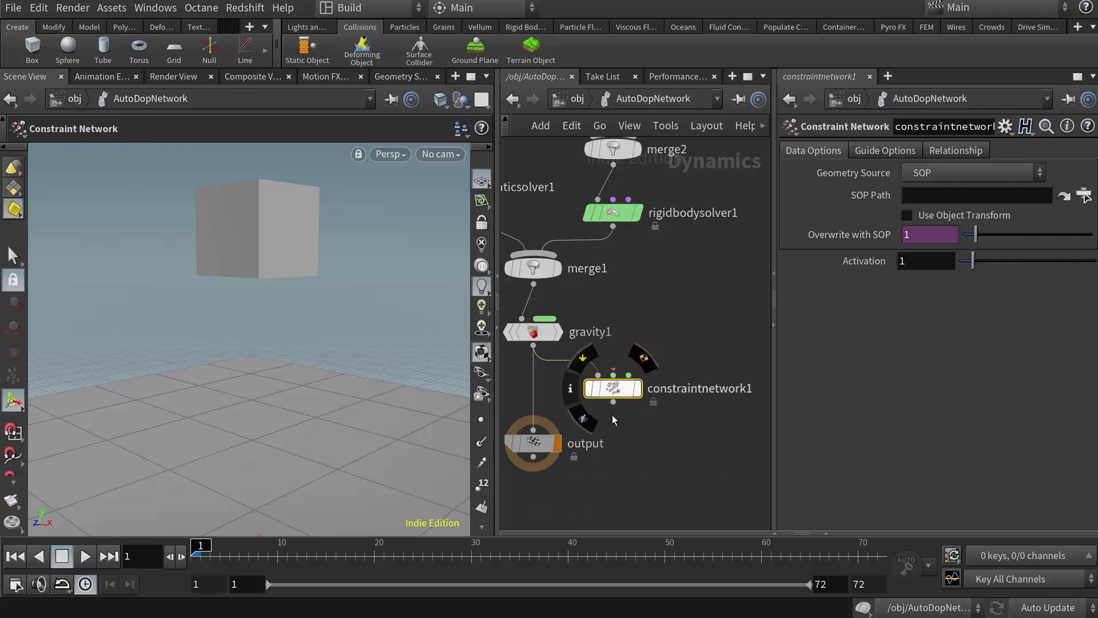
left_click_drag(613, 403, 541, 452)
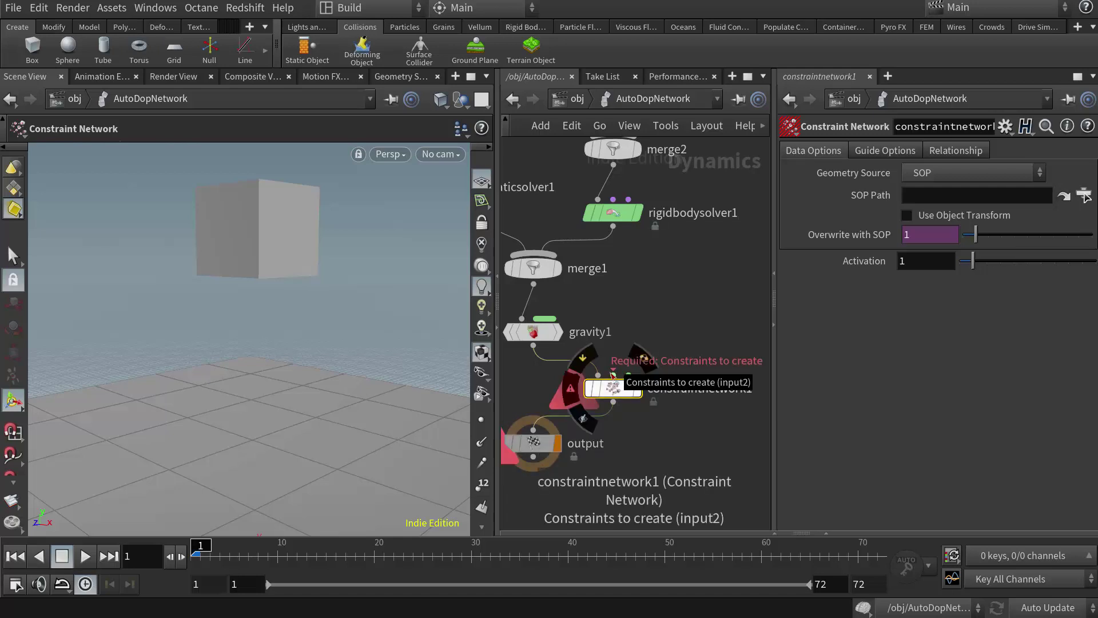
- Add a Glue Constraint Relationship node above constraintnetwork1 and connect it to the network's second input
left_click_drag(616, 395, 624, 394)
middle_click_drag(625, 394, 603, 356)
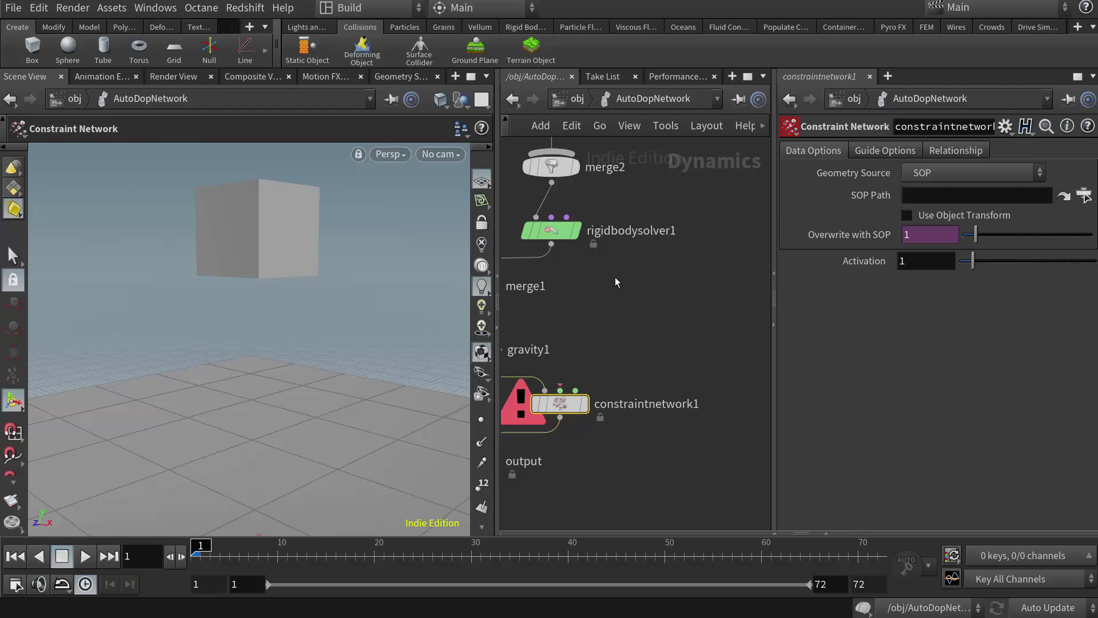
key("Tab")
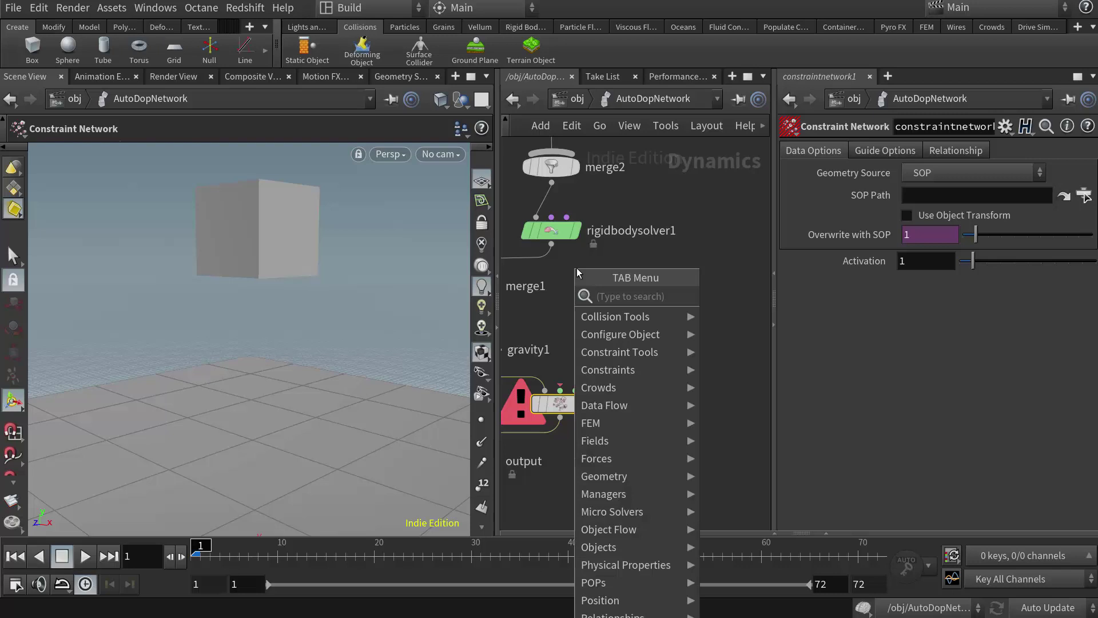
mouse_move(603, 353)
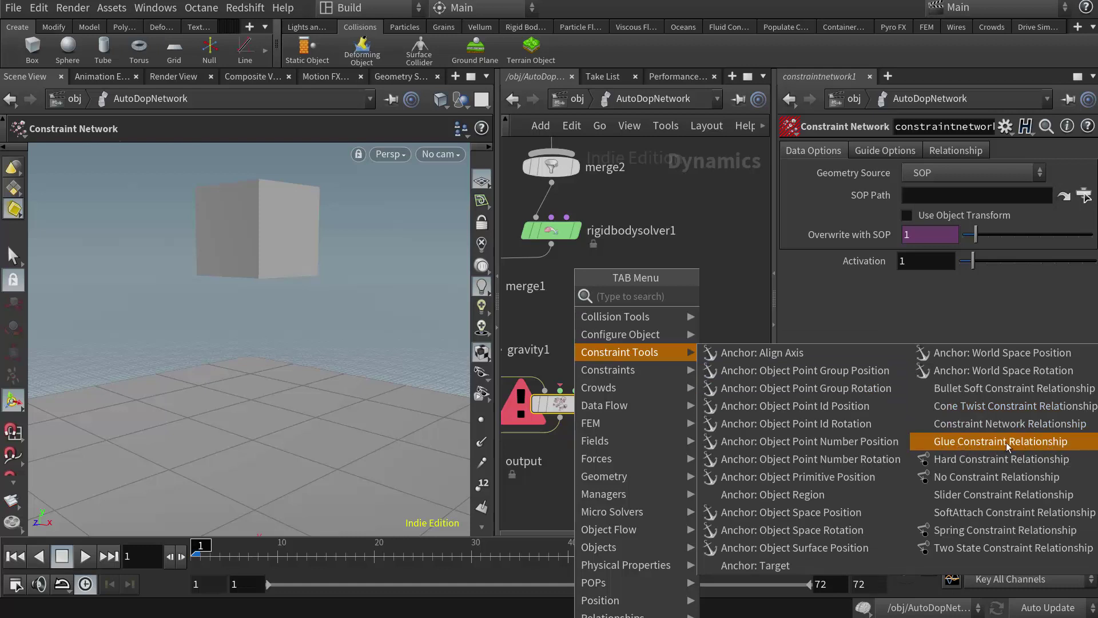
left_click(965, 449)
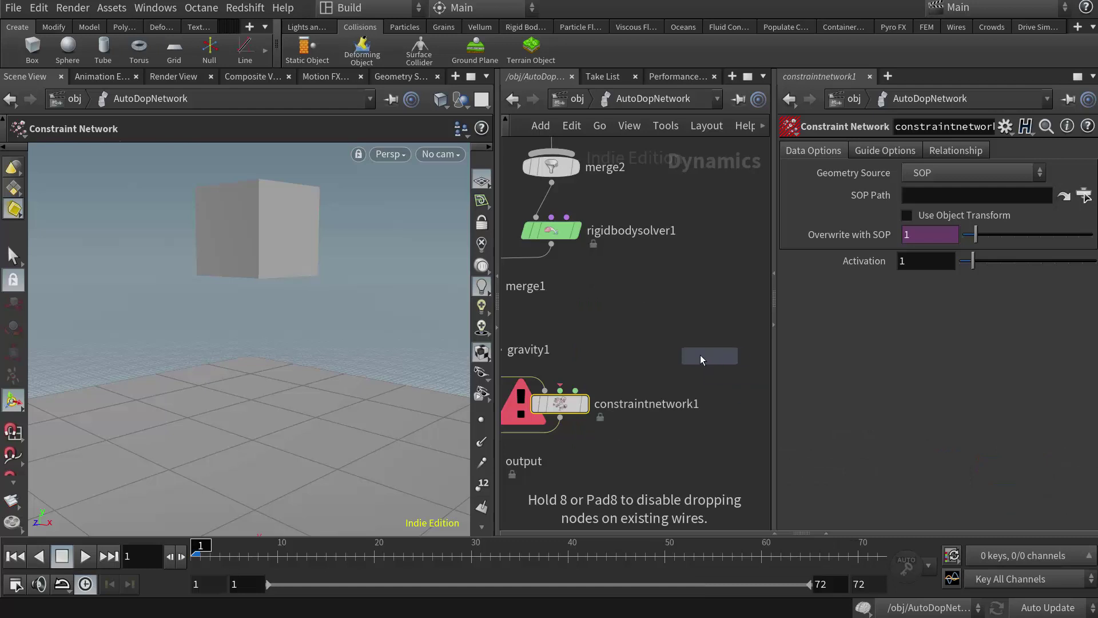
left_click(636, 310)
left_click_drag(635, 323, 561, 393)
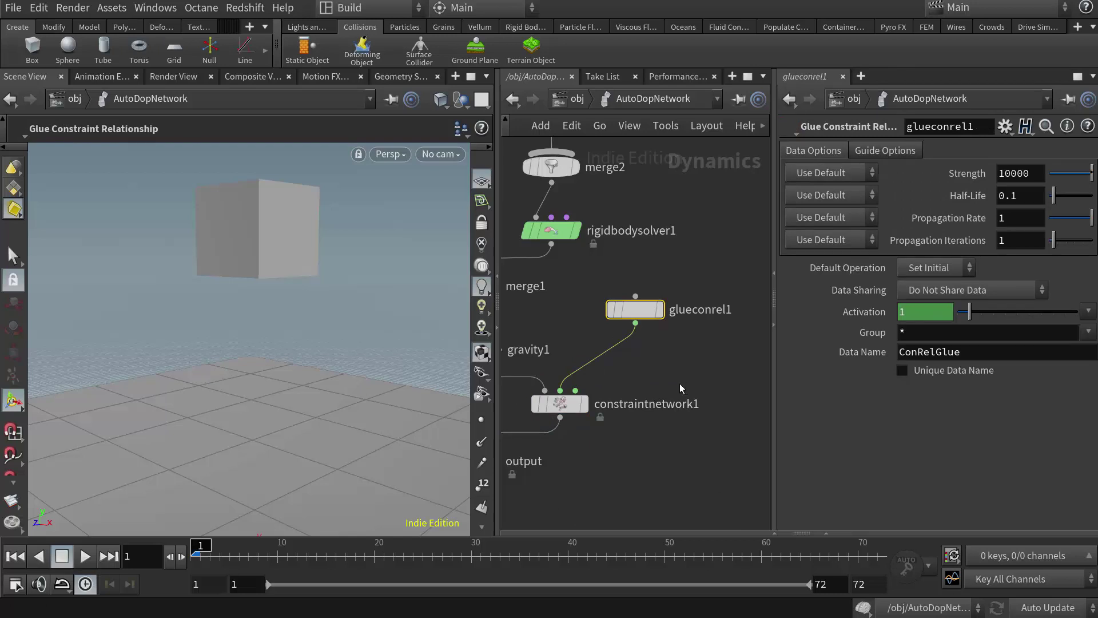
- Shorten the data name of glueconrel1 to Glue
mouse_move(649, 327)
left_click_drag(936, 354, 873, 358)
key("BackSpace")
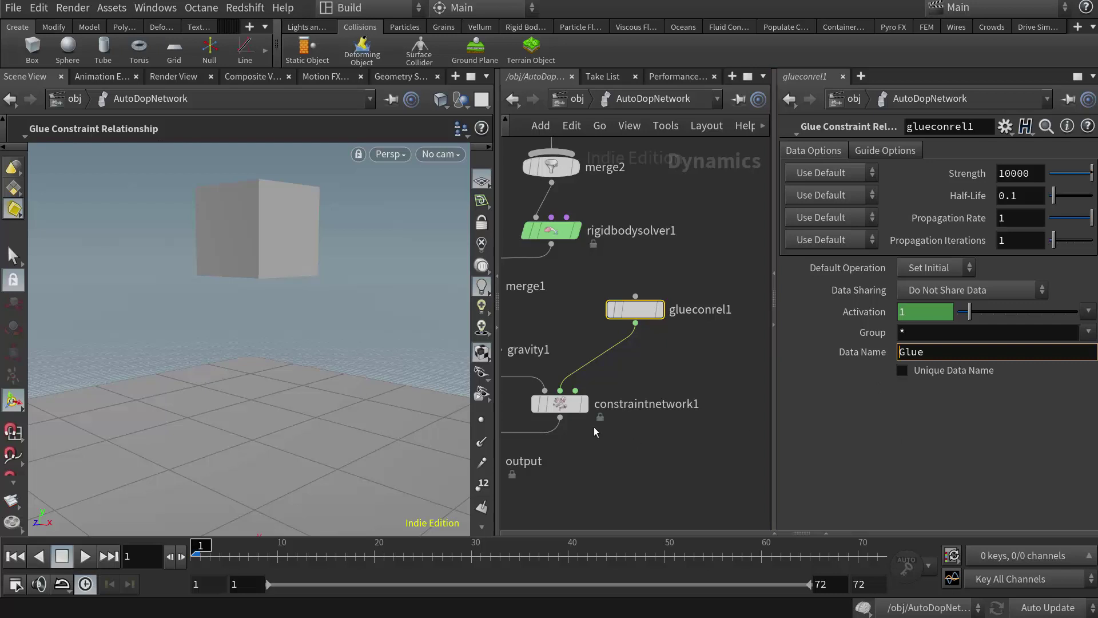
- Set the SOP Path of constraintnetwork1 to the OUT_cons node inside box_object1
left_click(562, 405)
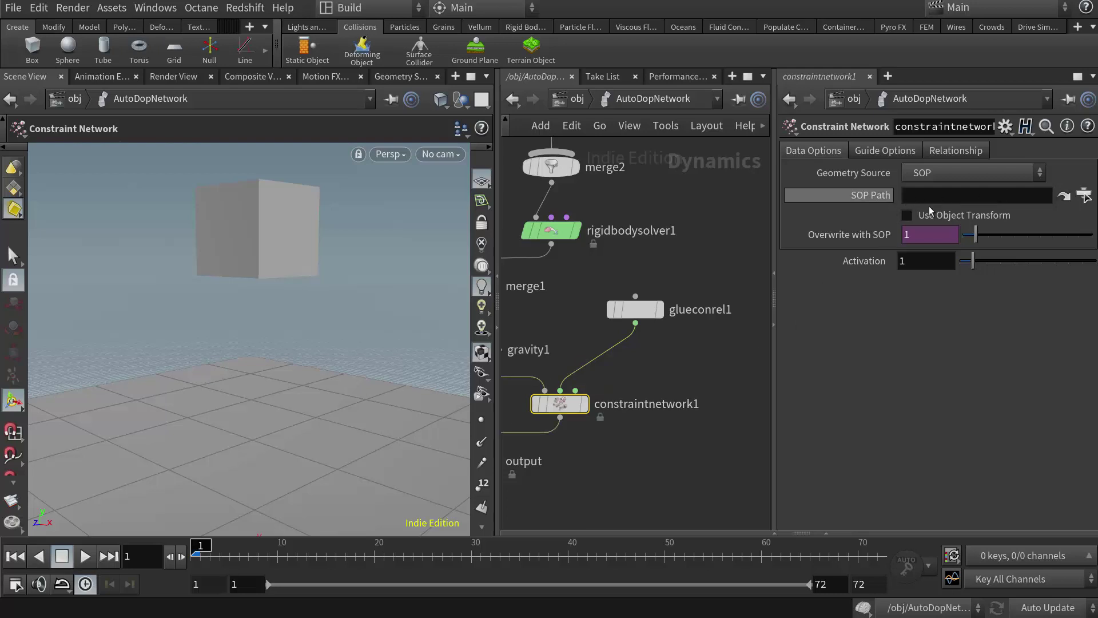
left_click(1083, 196)
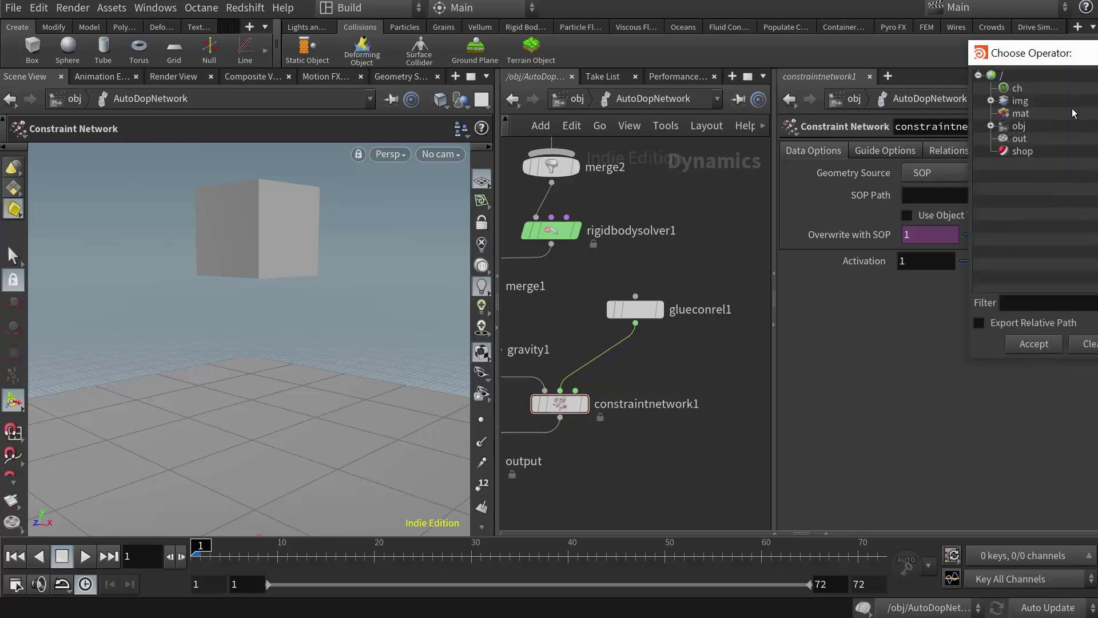
left_click_drag(984, 54, 744, 54)
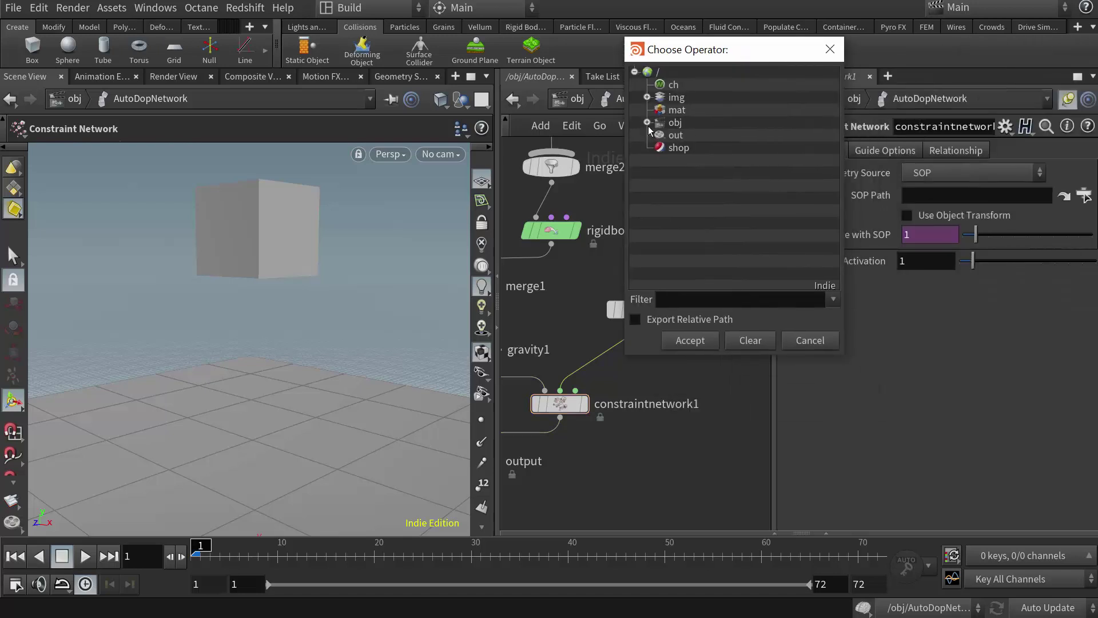
left_click(647, 123)
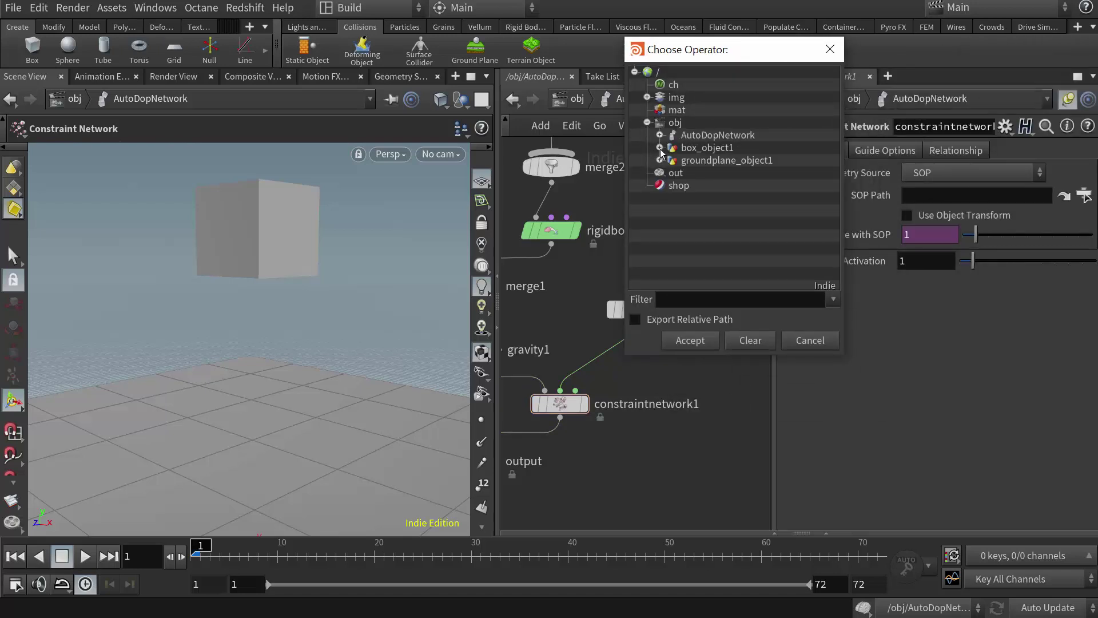
left_click(660, 148)
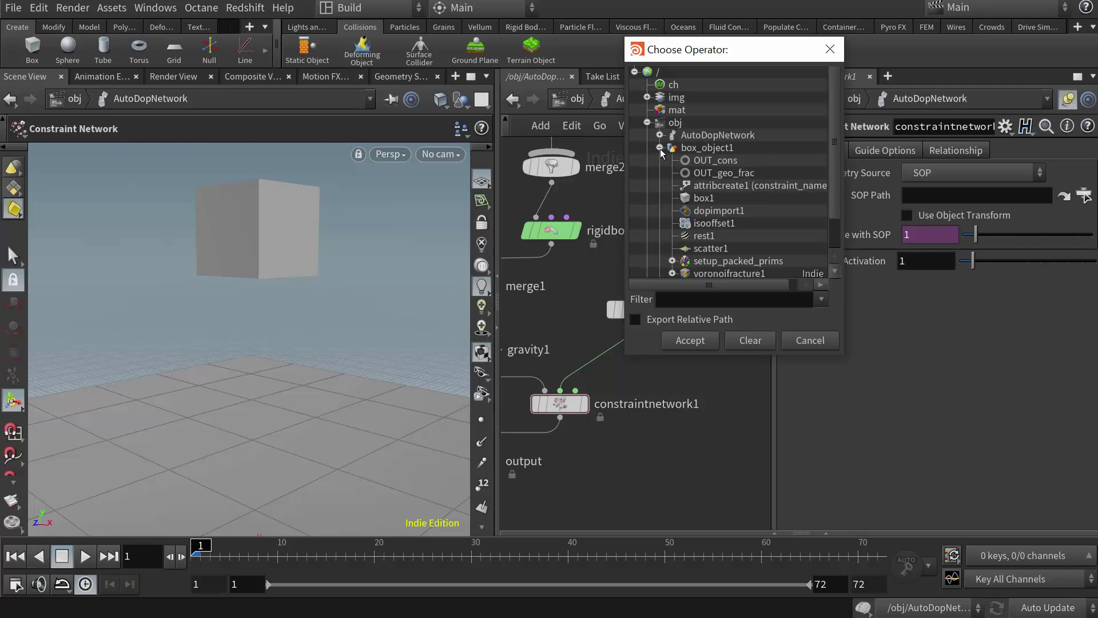
left_click(713, 166)
left_click(714, 166)
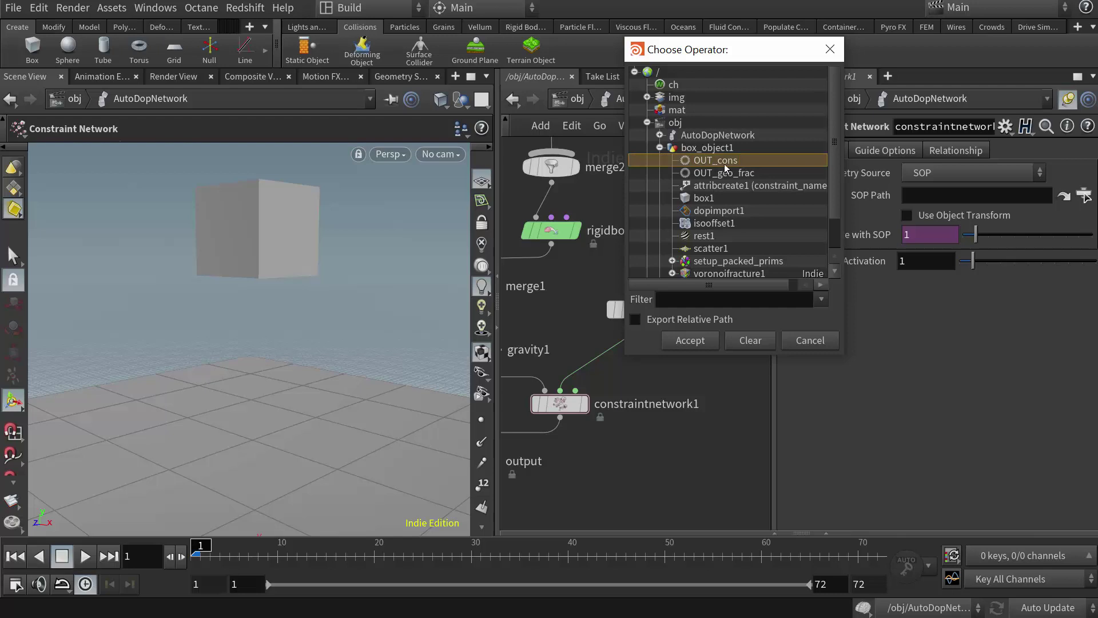
left_click(705, 342)
key("f")
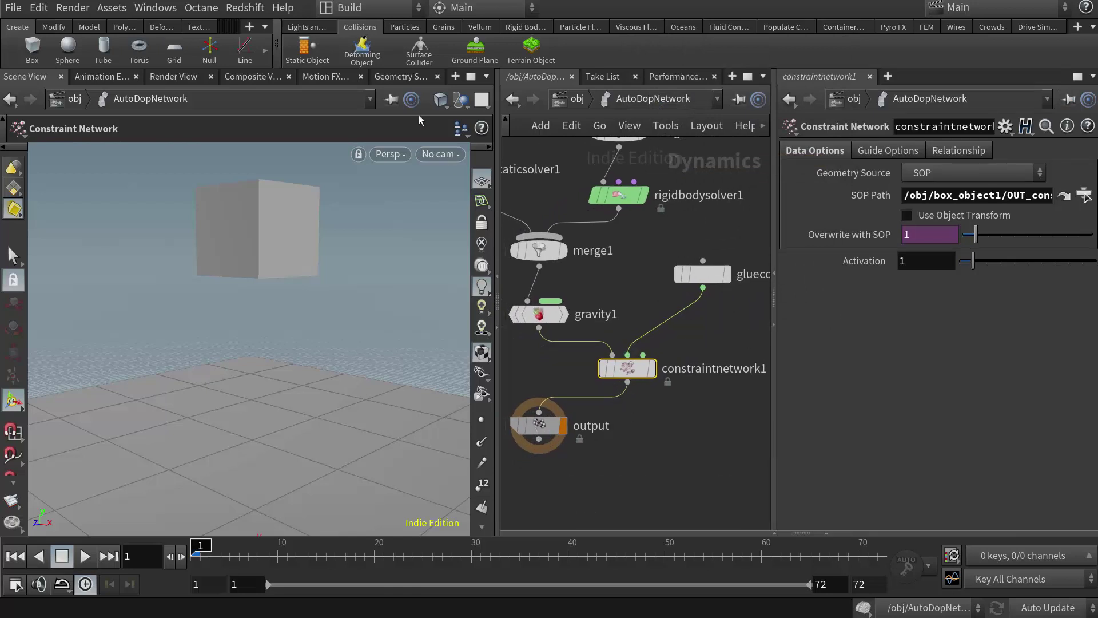
- Switch the viewport to Wireframe shading to examine the constraints inside the box
left_click(440, 102)
left_click(458, 156)
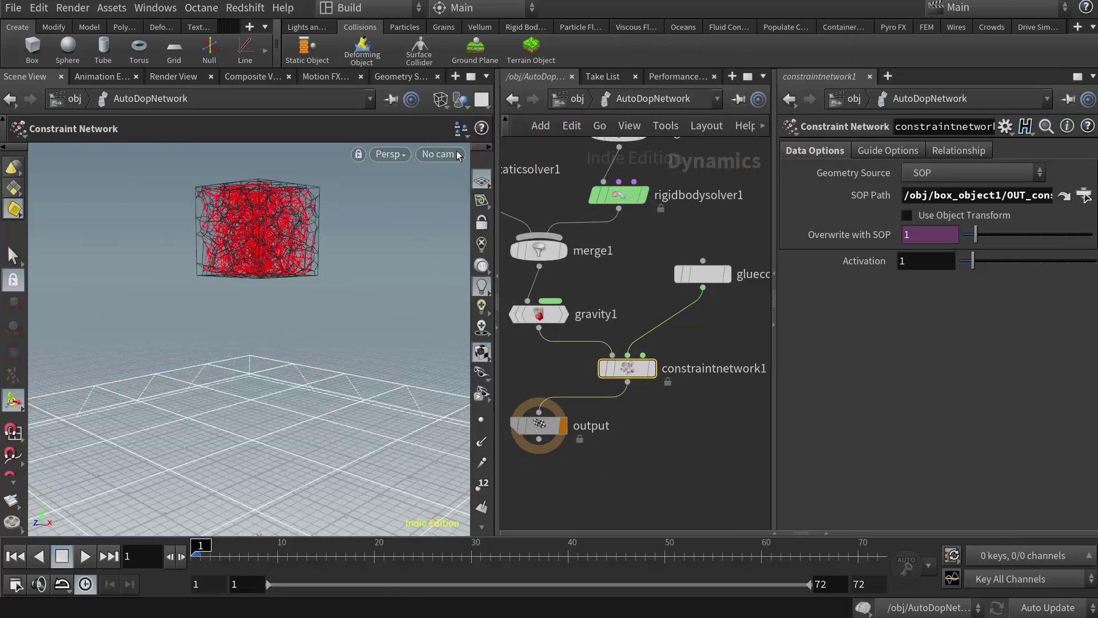
left_click(441, 102)
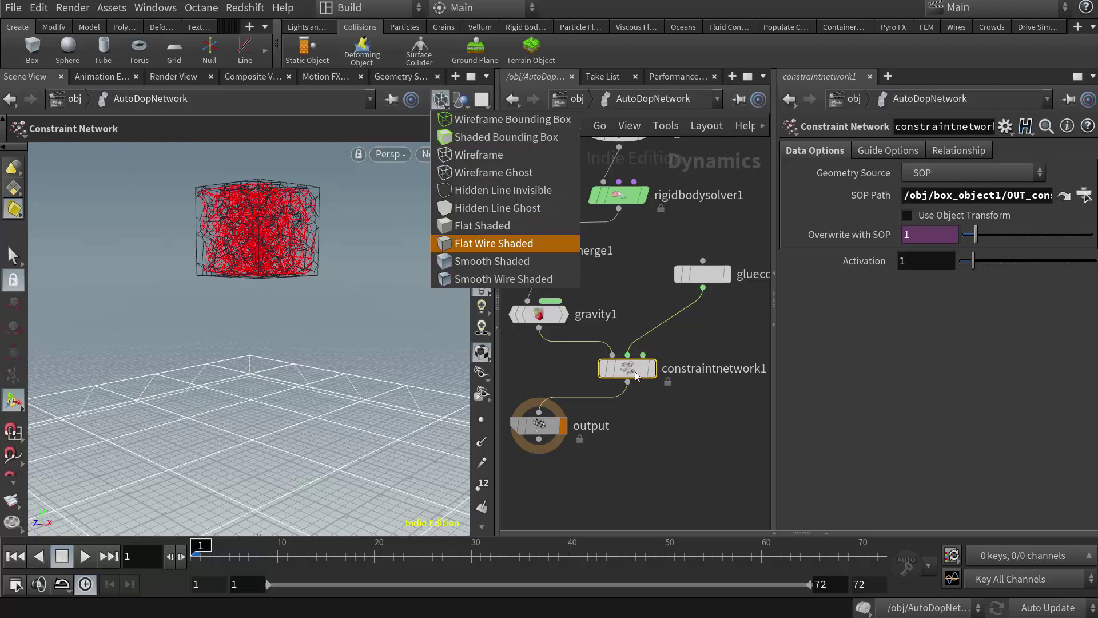
left_click(727, 338)
- Move glueconrel1 closer to constraintnetwork1, just above it
left_click(703, 274)
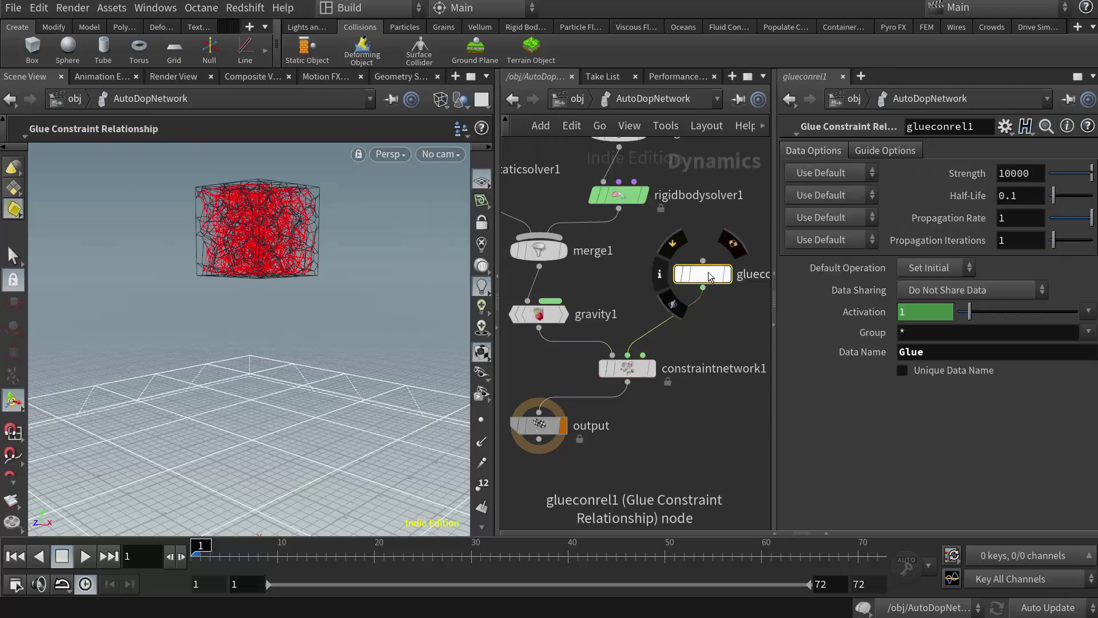
left_click_drag(703, 273, 666, 287)
mouse_move(668, 291)
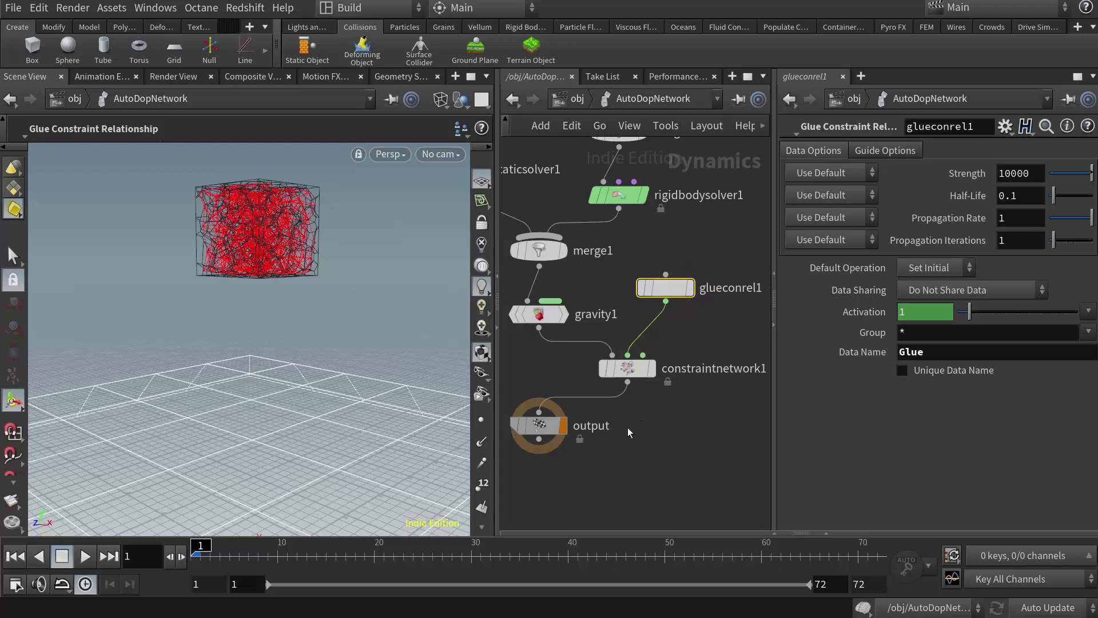
- Restore smooth shading in the viewport and play the simulation to check how the glued box breaks on the ground, ending at frame 1
left_click(440, 100)
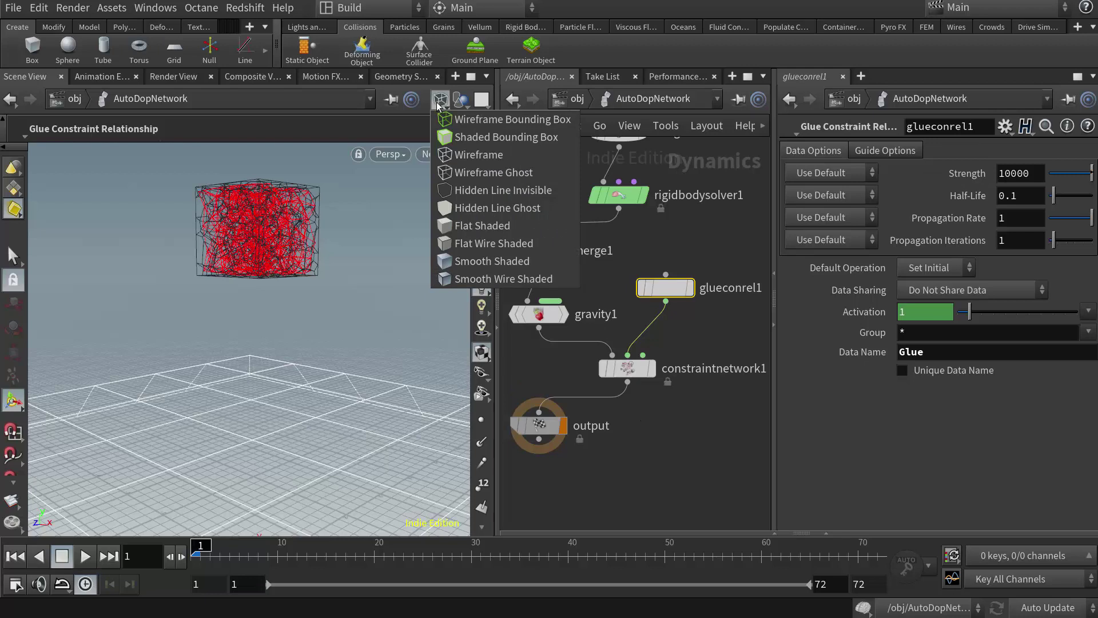
left_click(465, 278)
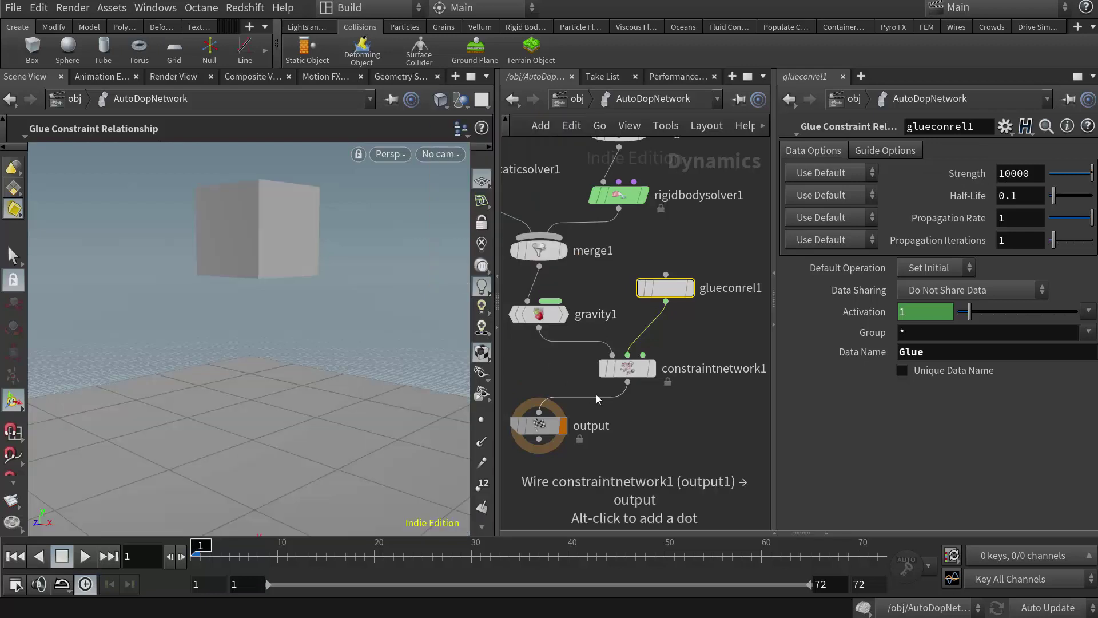
left_click(85, 556)
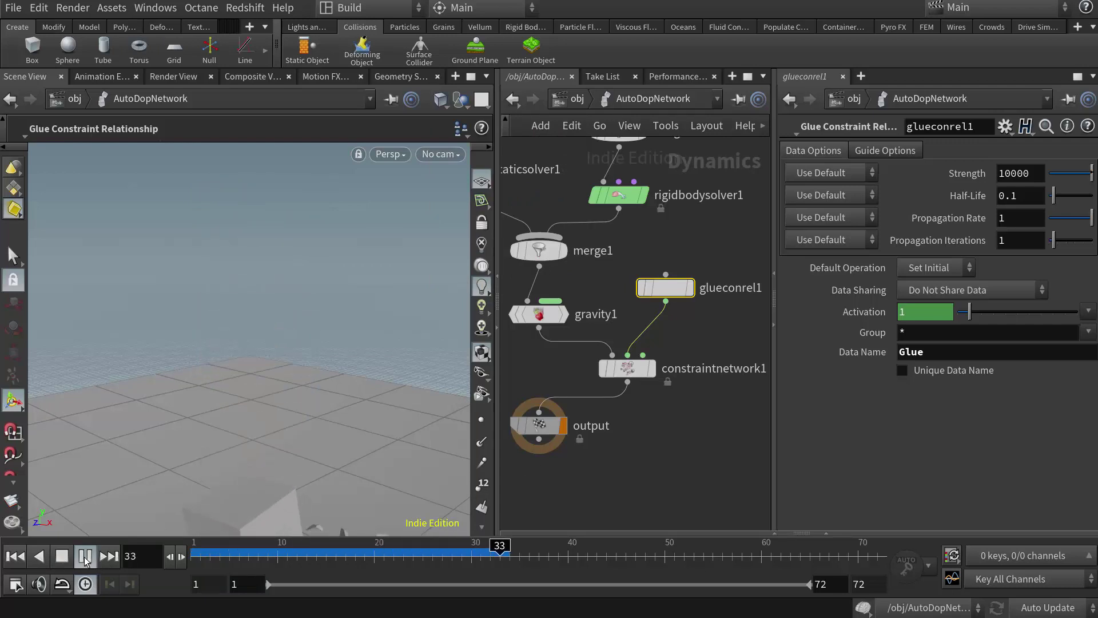
left_click(64, 557)
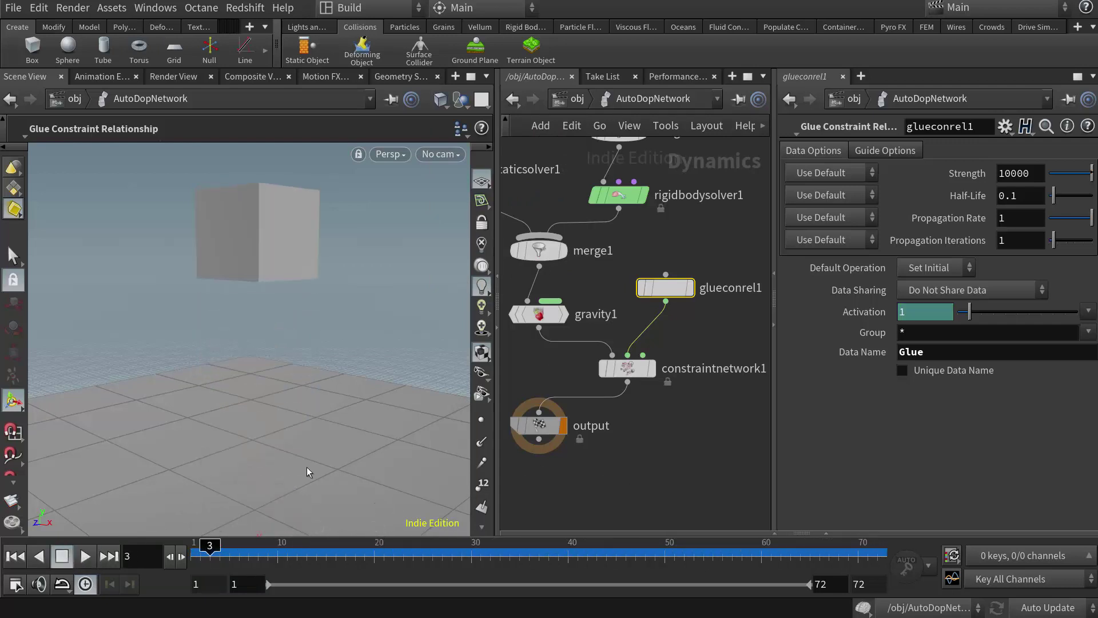
key("Escape")
key("Return")
key("Up")
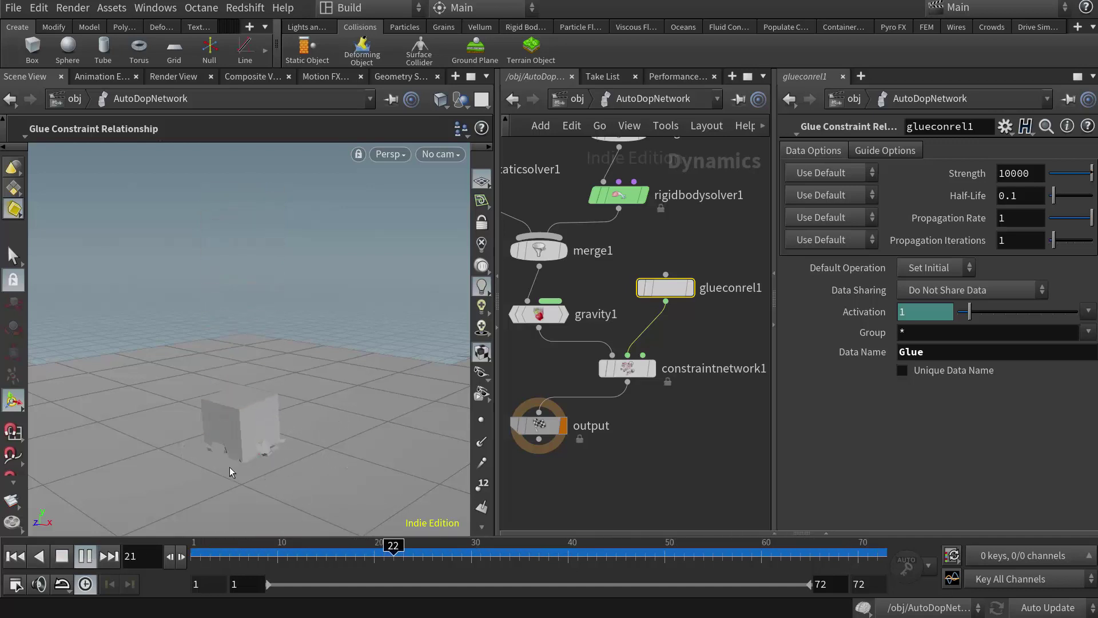
key("Up")
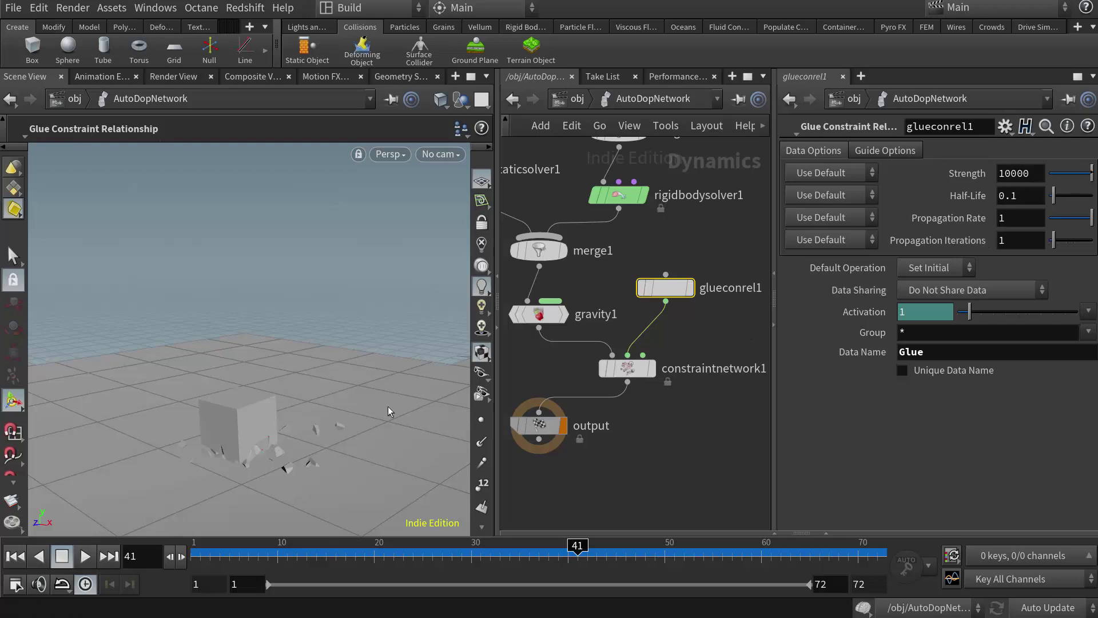
left_click(15, 556)
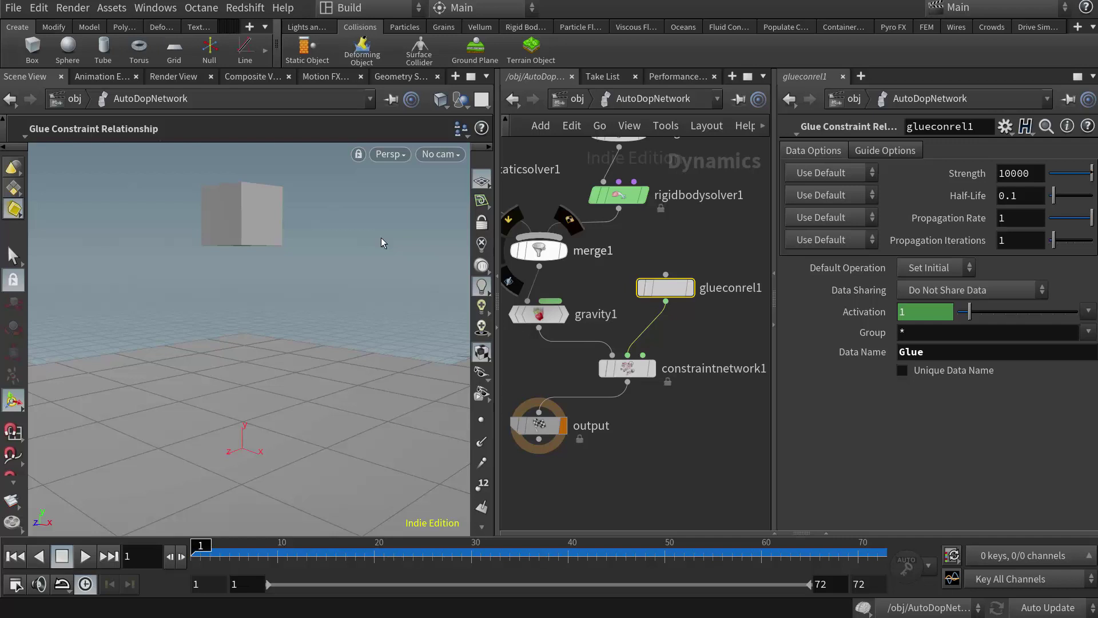
- Set the Default Operation of glueconrel1 to Set Always
mouse_move(696, 280)
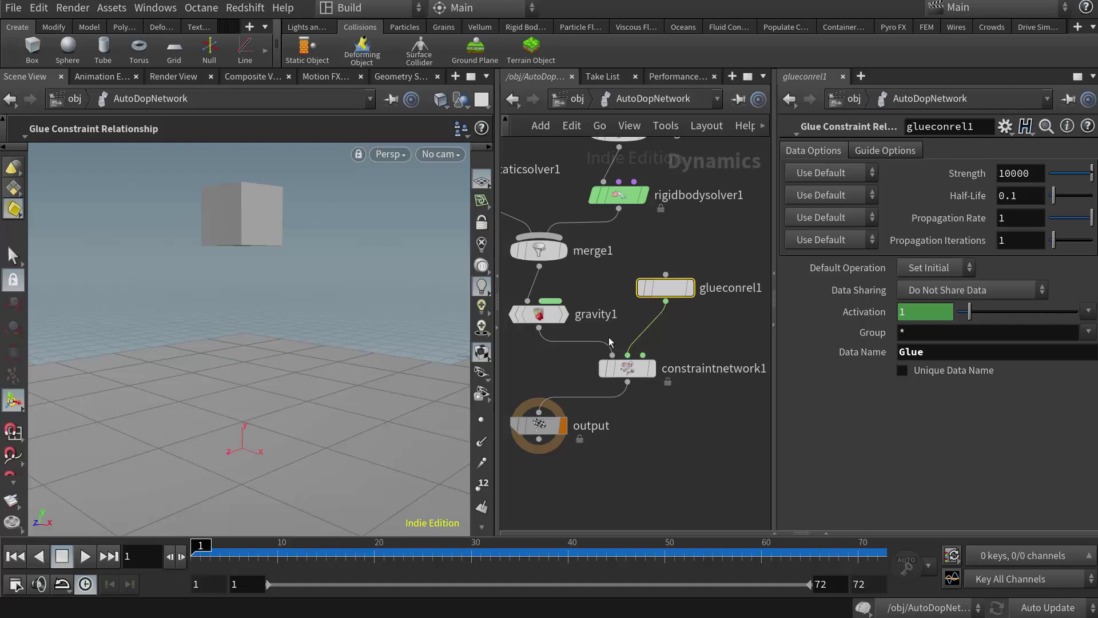
left_click(975, 179)
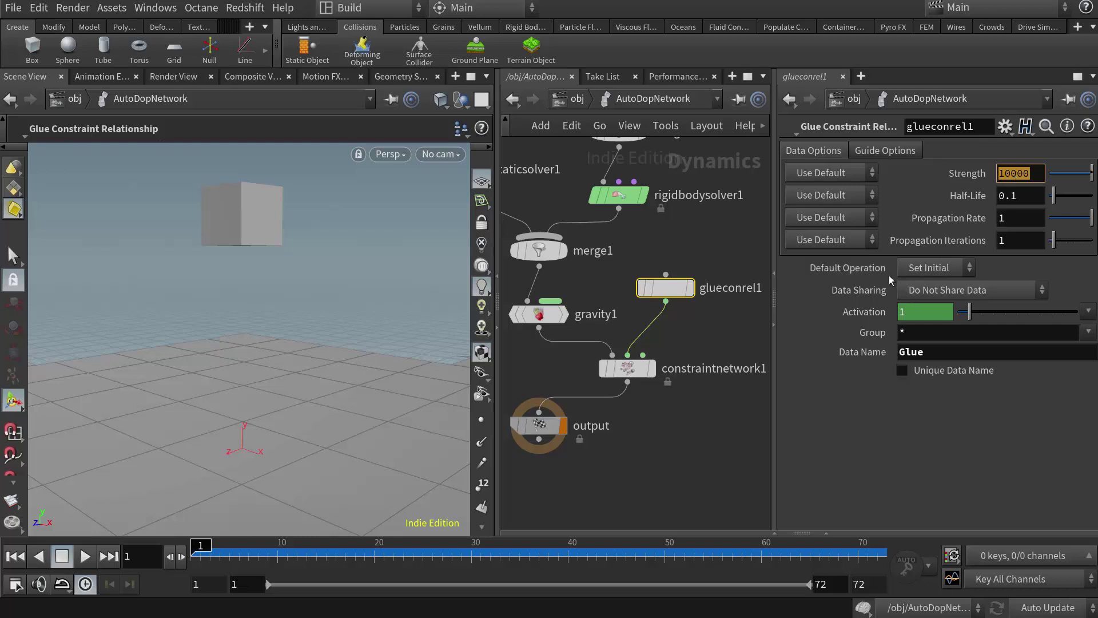
left_click(933, 270)
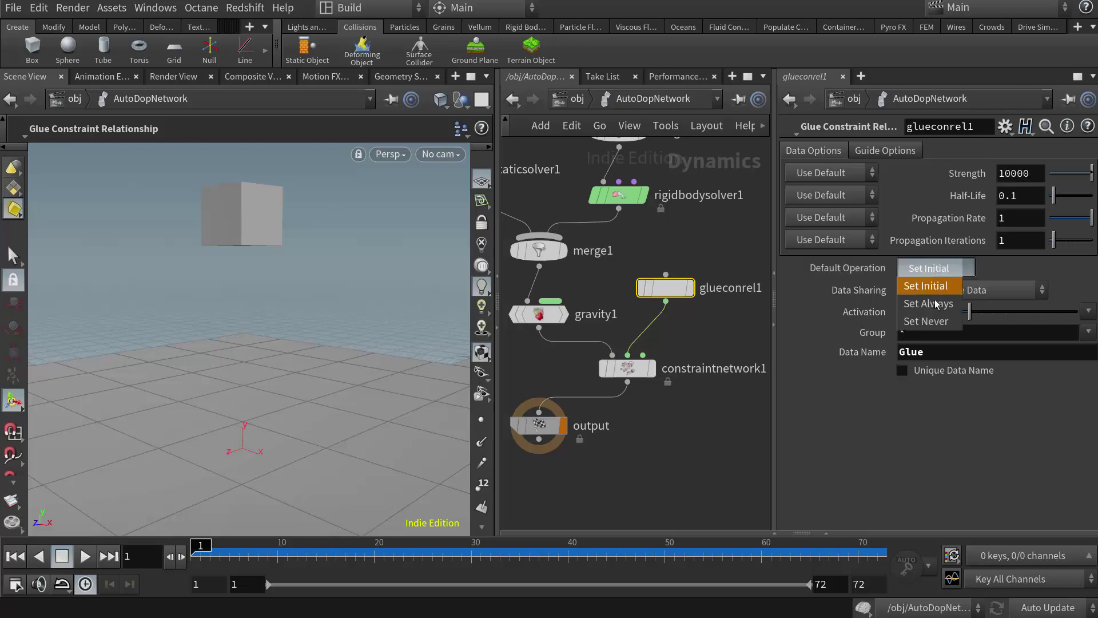
left_click(927, 293)
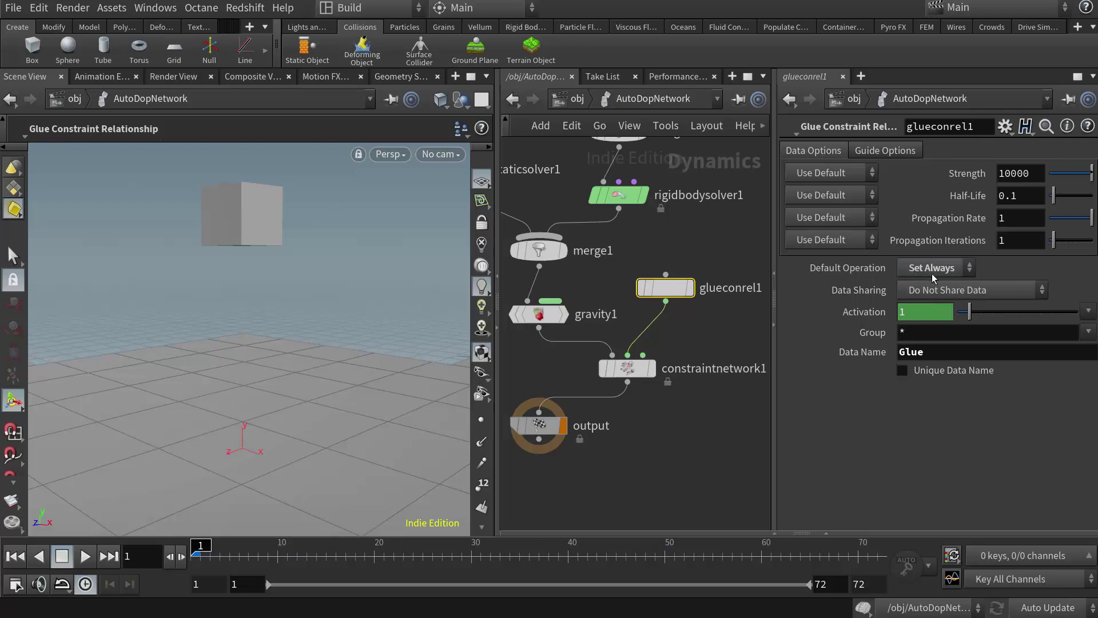
left_click(927, 273)
left_click(932, 289)
left_click(946, 272)
left_click(941, 306)
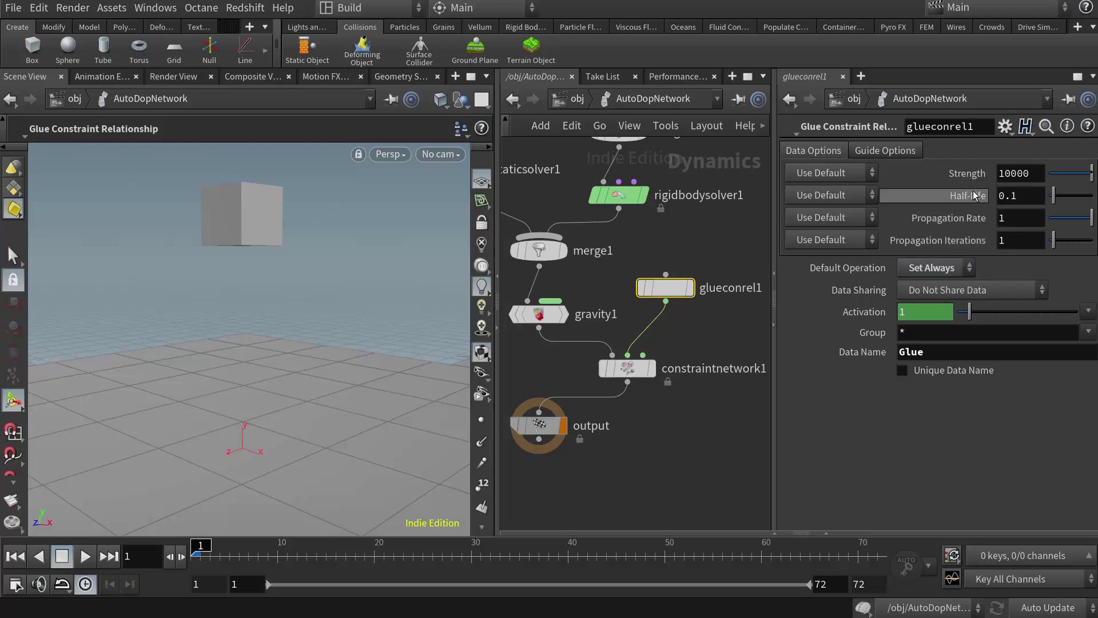
left_click(1032, 172)
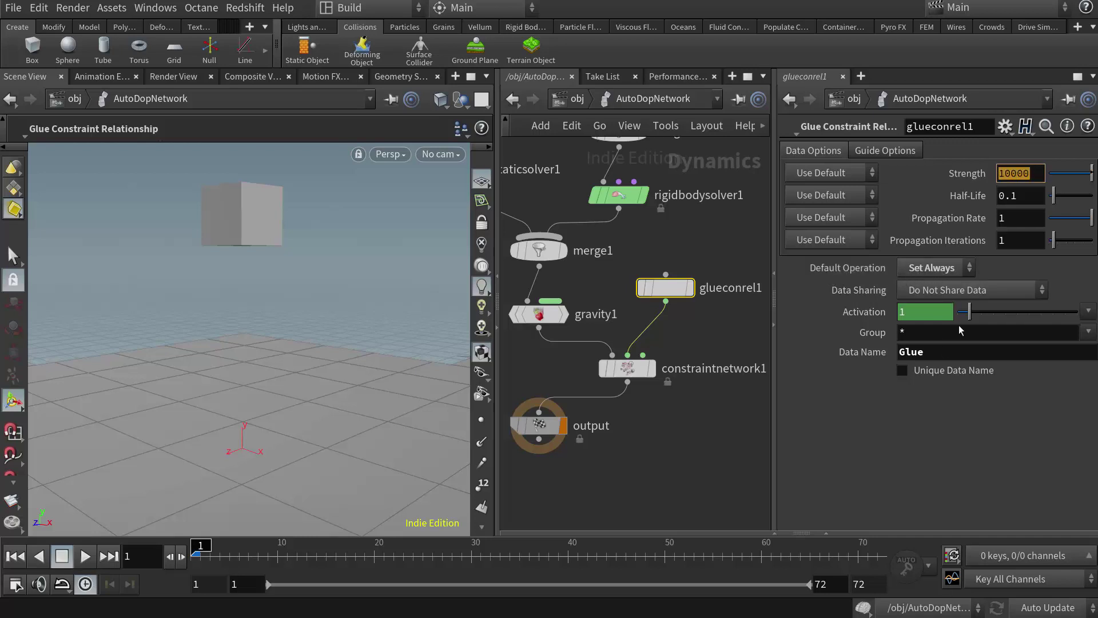
key("Escape")
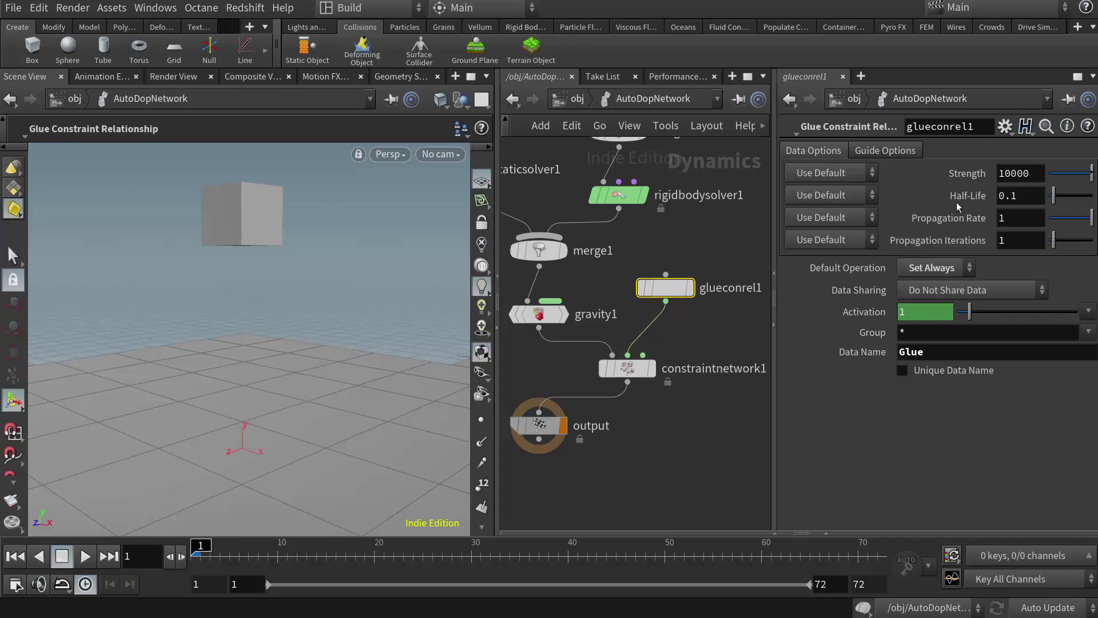